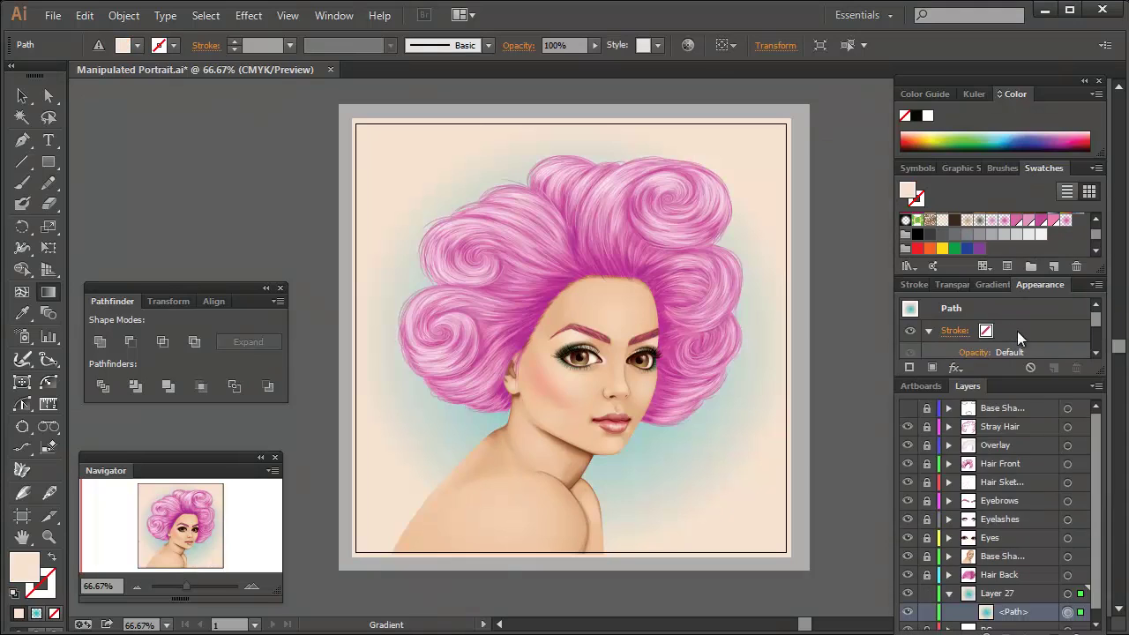
# Step: Float the Layers panel beside the artwork, enlarge it to show more layers, and centre the portrait
pyautogui.moveTo(967, 386); pyautogui.dragTo(116, 145)
pyautogui.moveTo(1000, 632); pyautogui.dragTo(997, 562)
pyautogui.press('space')
pyautogui.moveTo(632, 264); pyautogui.dragTo(643, 261)
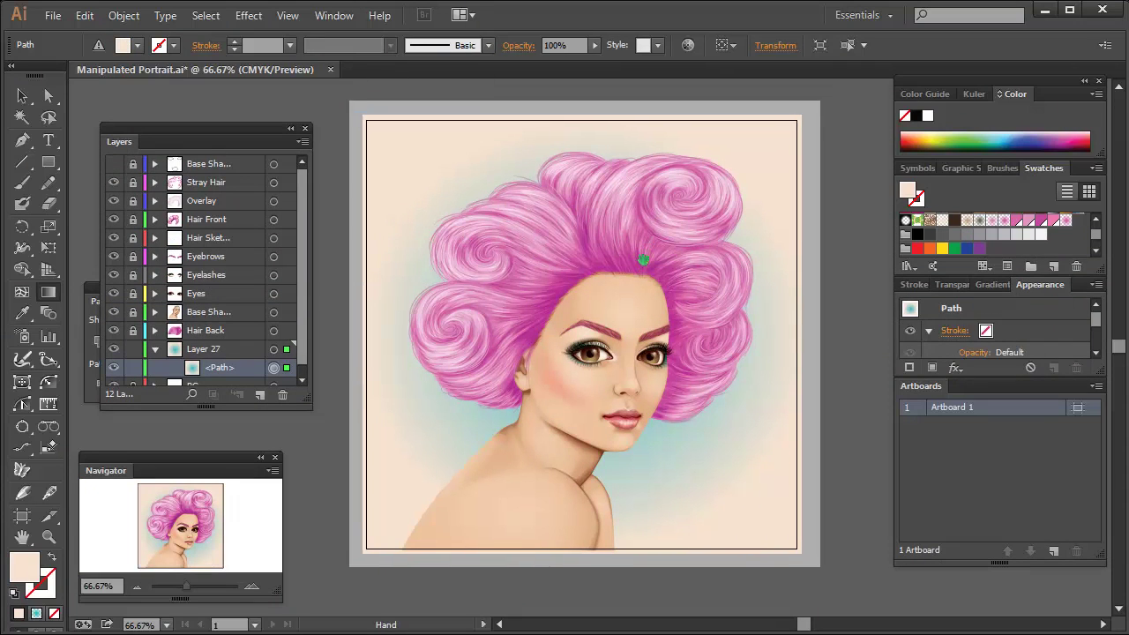
pyautogui.press('space')
pyautogui.moveTo(514, 226); pyautogui.dragTo(522, 225)
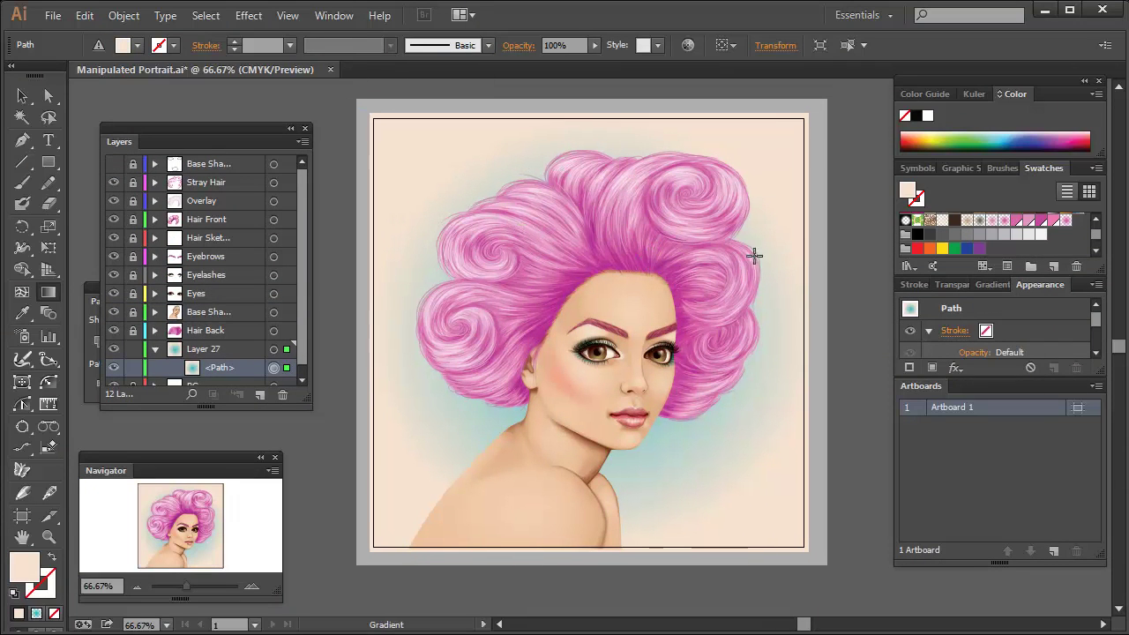
# Step: Open Colourful Portrait.ai and copy its paper texture image into Layer 27 of Manipulated Portrait.ai, below the hair and skin layers
pyautogui.click(53, 15)
pyautogui.moveTo(150, 95)
pyautogui.click(445, 191)
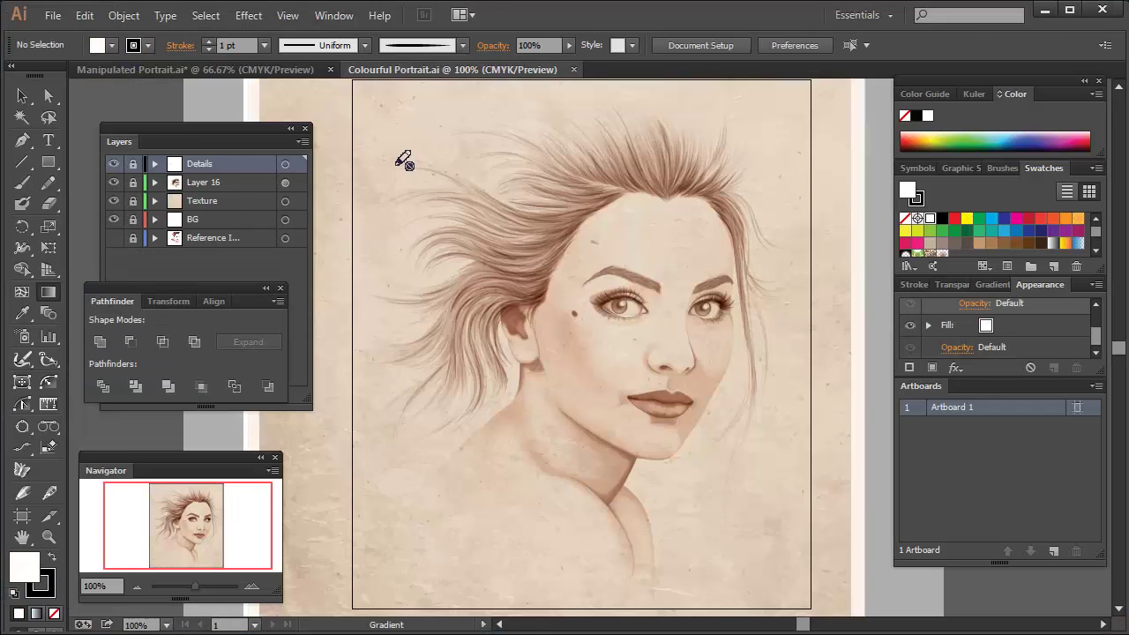
pyautogui.click(154, 200)
pyautogui.click(286, 239)
pyautogui.click(129, 70)
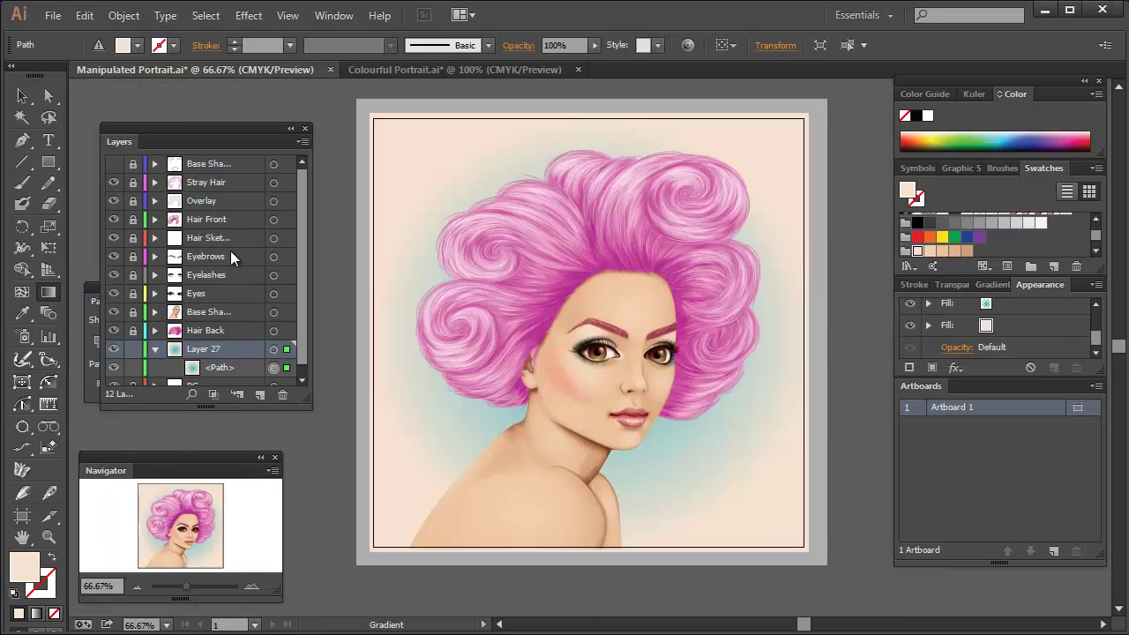
pyautogui.click(49, 247)
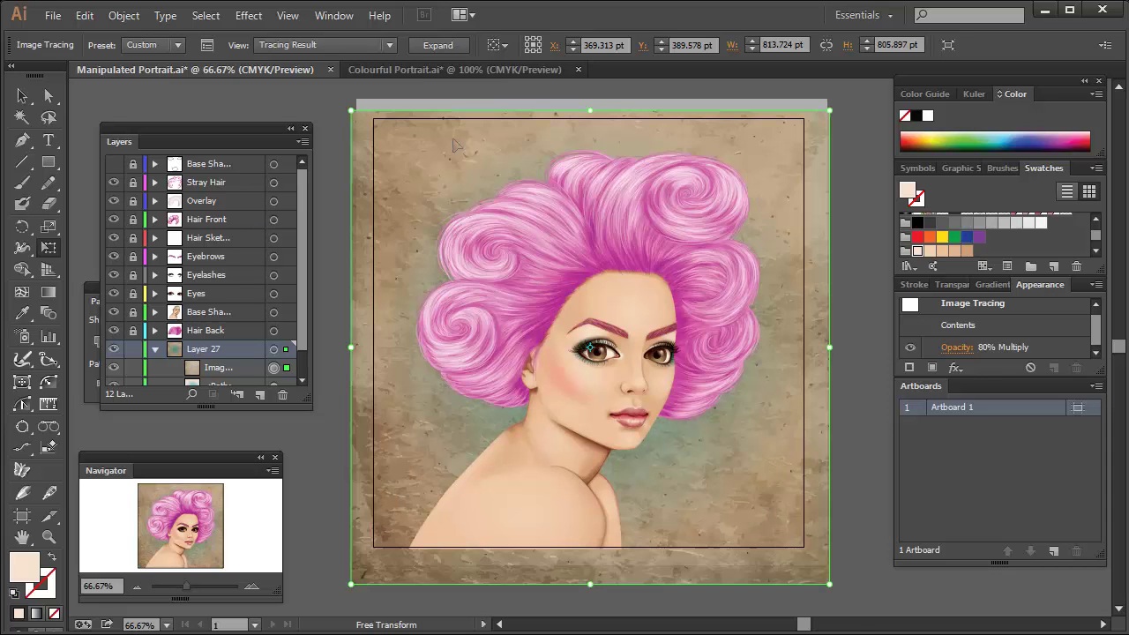
# Step: Try Color Burn and Overlay blending on the texture, set its opacity to 100%, and move it up over the artboard
pyautogui.click(949, 346)
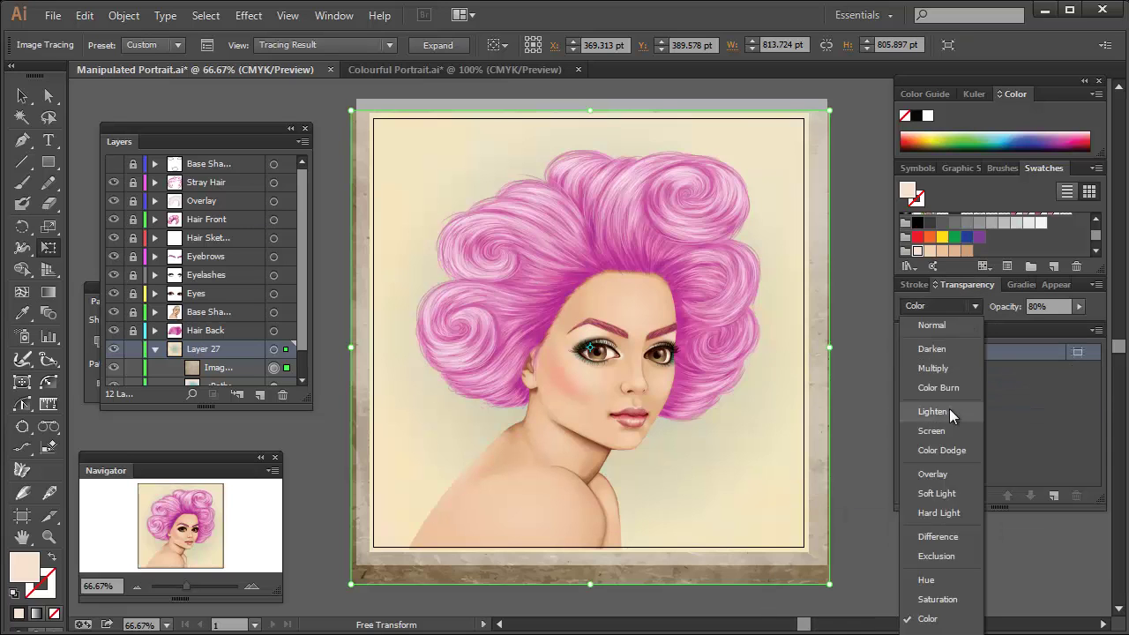
pyautogui.click(949, 410)
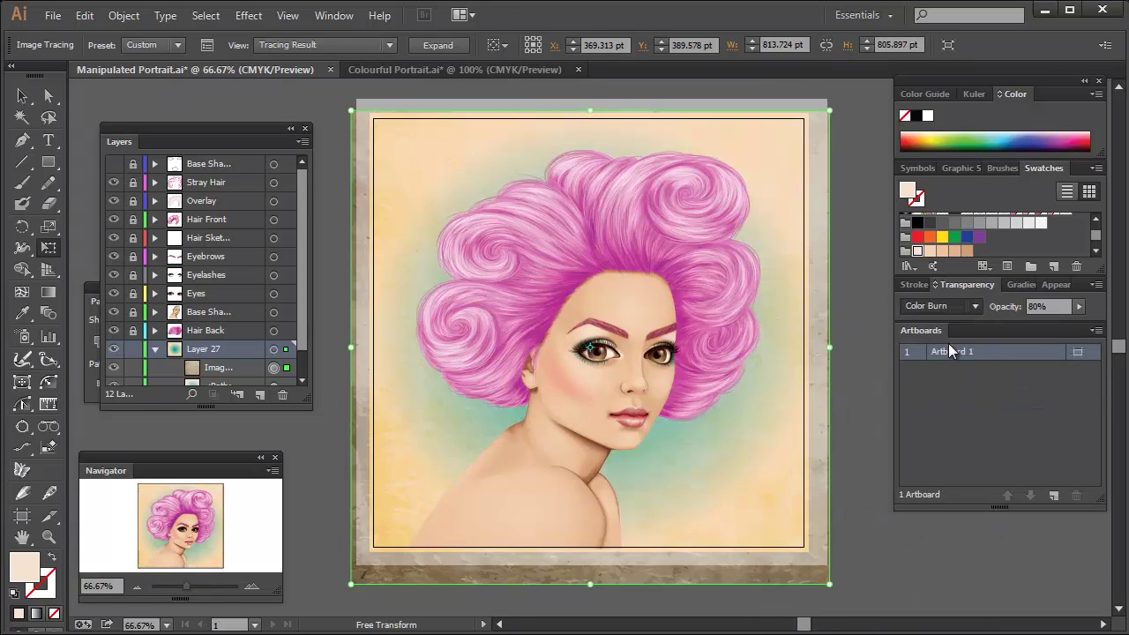
pyautogui.click(939, 306)
pyautogui.click(932, 474)
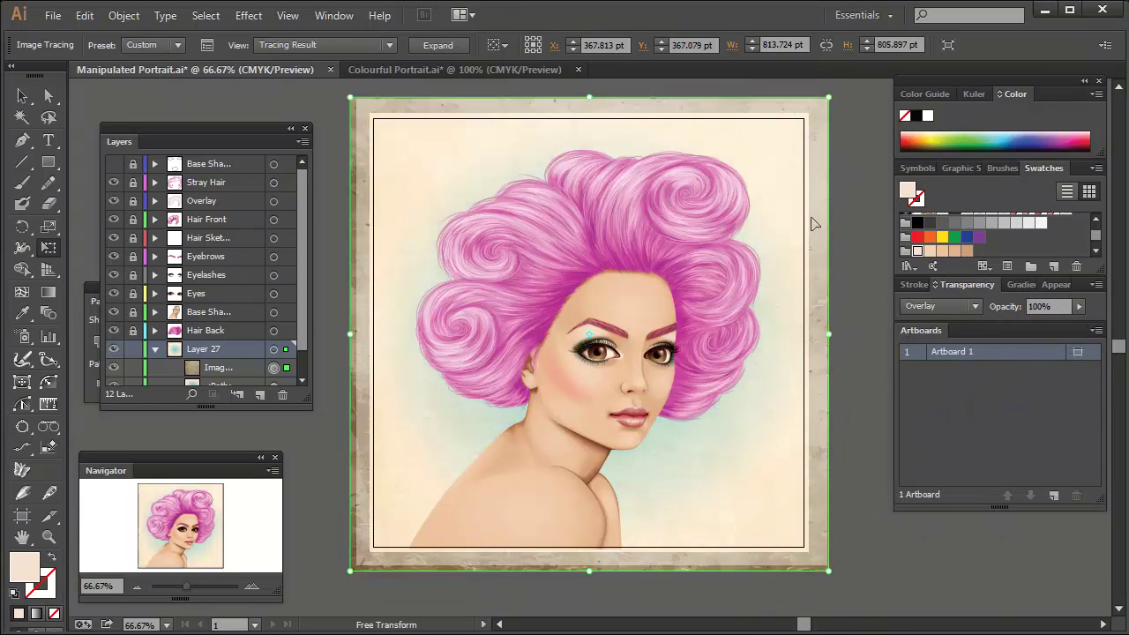
# Step: Try pink skin-tone swatches for the base fill of the background path beneath the texture
pyautogui.scroll(1, 618, 408)
pyautogui.scroll(-1, 599, 381)
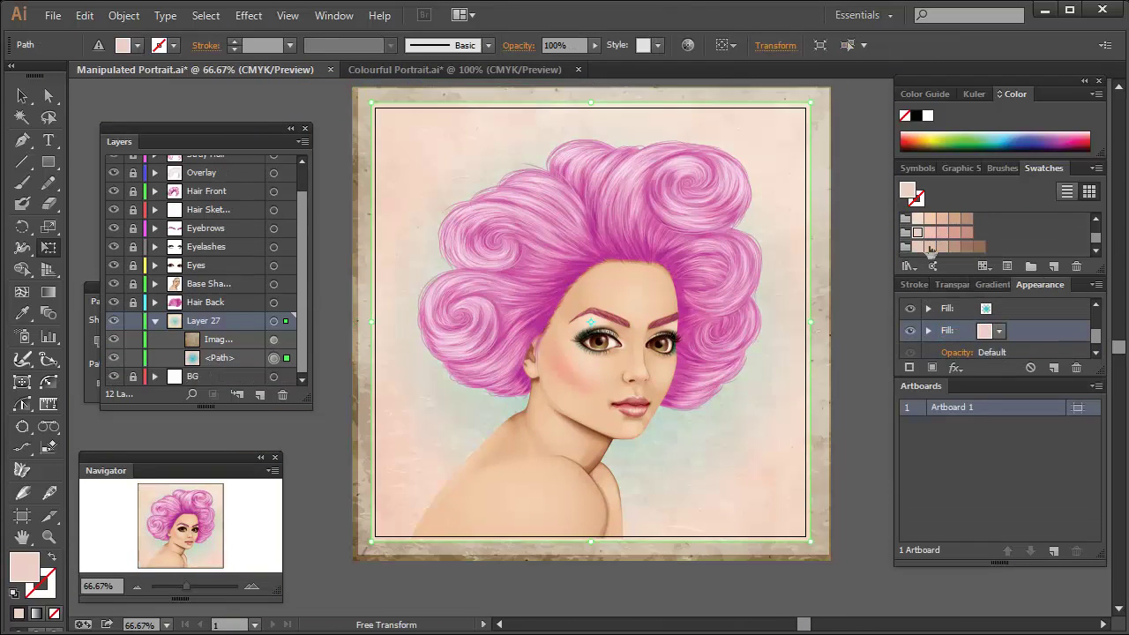
pyautogui.click(930, 220)
pyautogui.scroll(1, 934, 231)
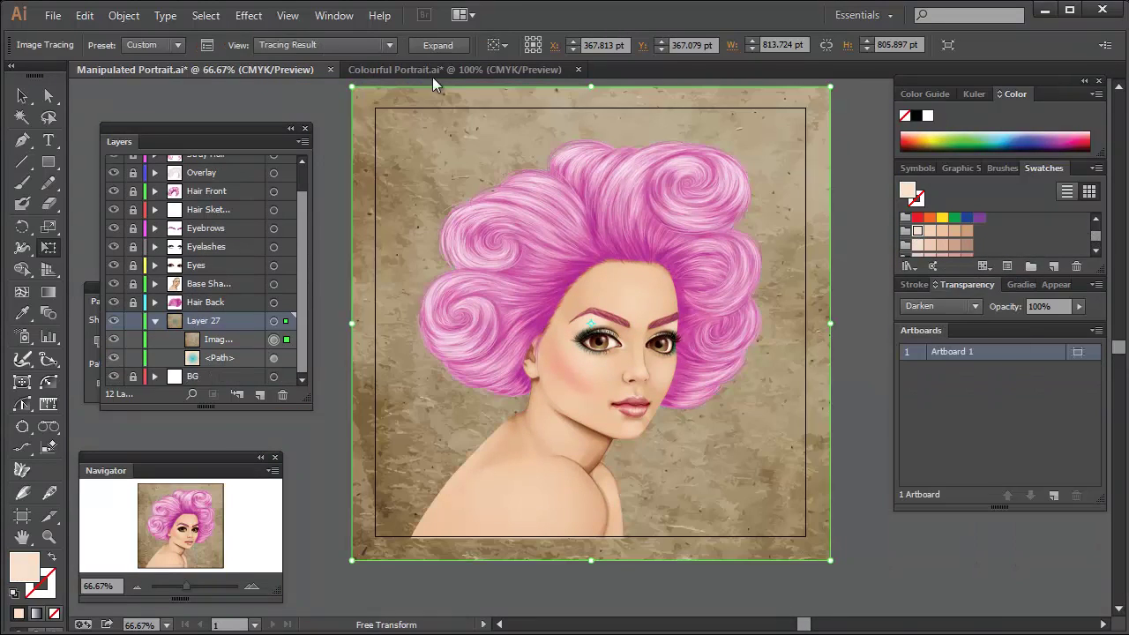
# Step: Expand the image-traced texture into a group of vector shapes
pyautogui.click(124, 15)
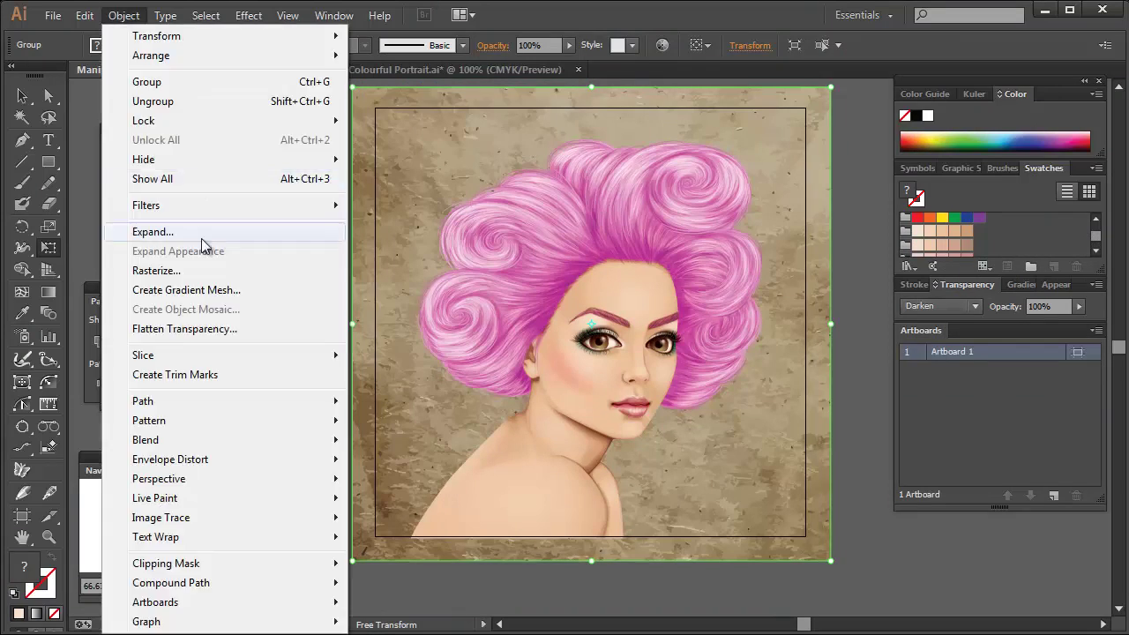
pyautogui.click(202, 231)
pyautogui.scroll(2, 246, 261)
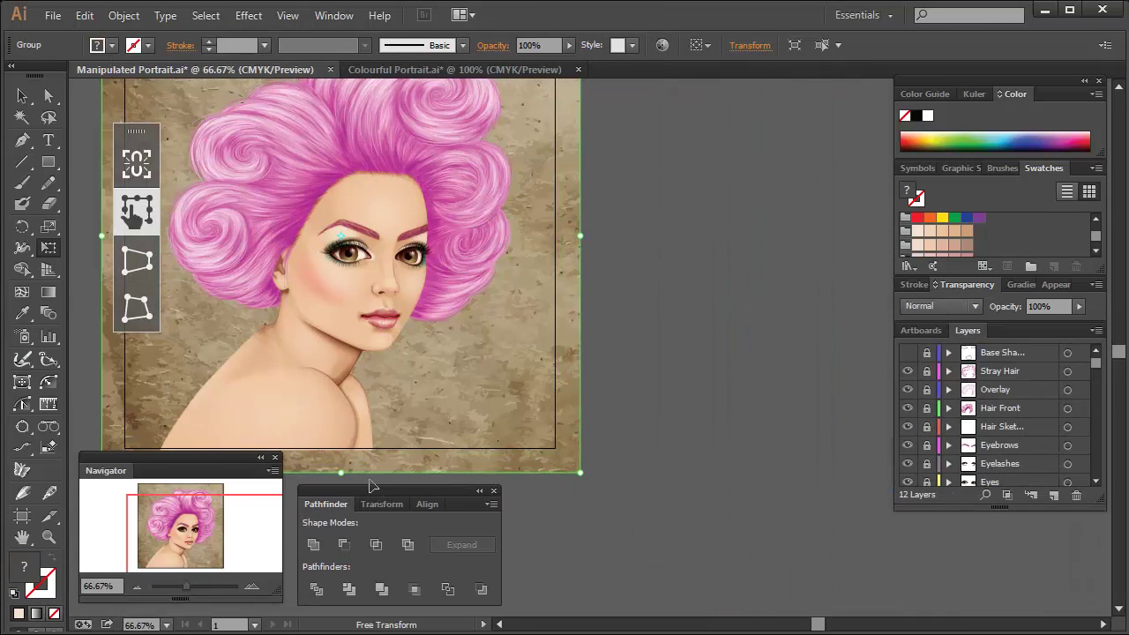
# Step: Recolor the texture group from brown to light pink by brightening and rotating its linked colours in Recolor Artwork
pyautogui.press('a')
pyautogui.moveTo(1095, 362)
pyautogui.mouseDown()
pyautogui.moveTo(1096, 378)
pyautogui.moveTo(1096, 362)
pyautogui.mouseUp()
pyautogui.click(662, 45)
pyautogui.click(600, 154)
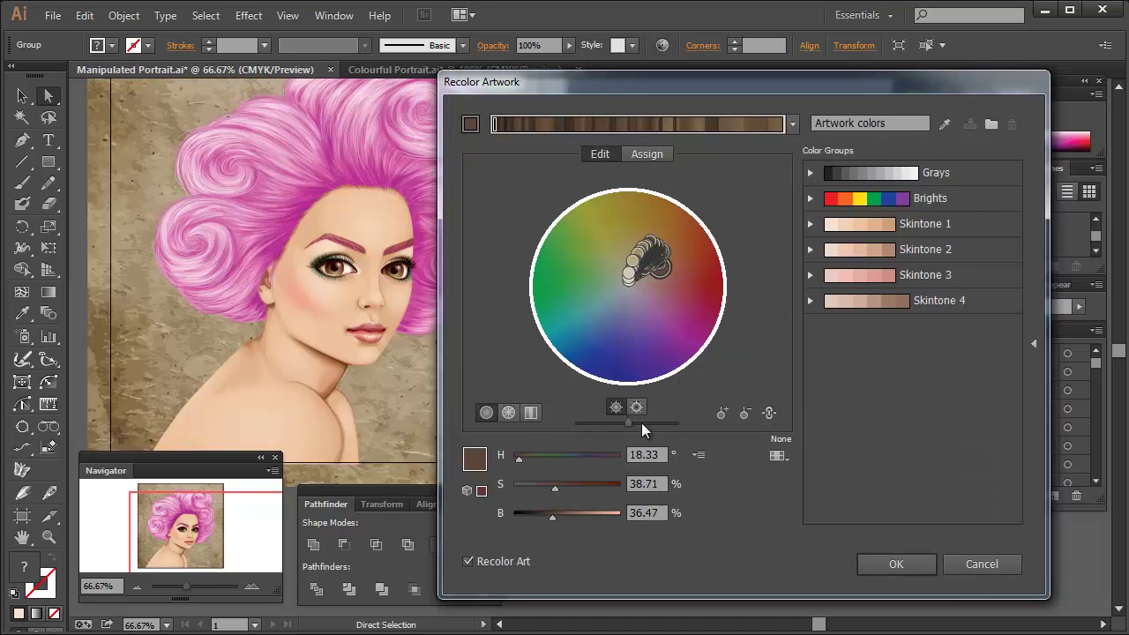
pyautogui.moveTo(641, 422); pyautogui.dragTo(650, 422)
pyautogui.moveTo(659, 264); pyautogui.dragTo(653, 304)
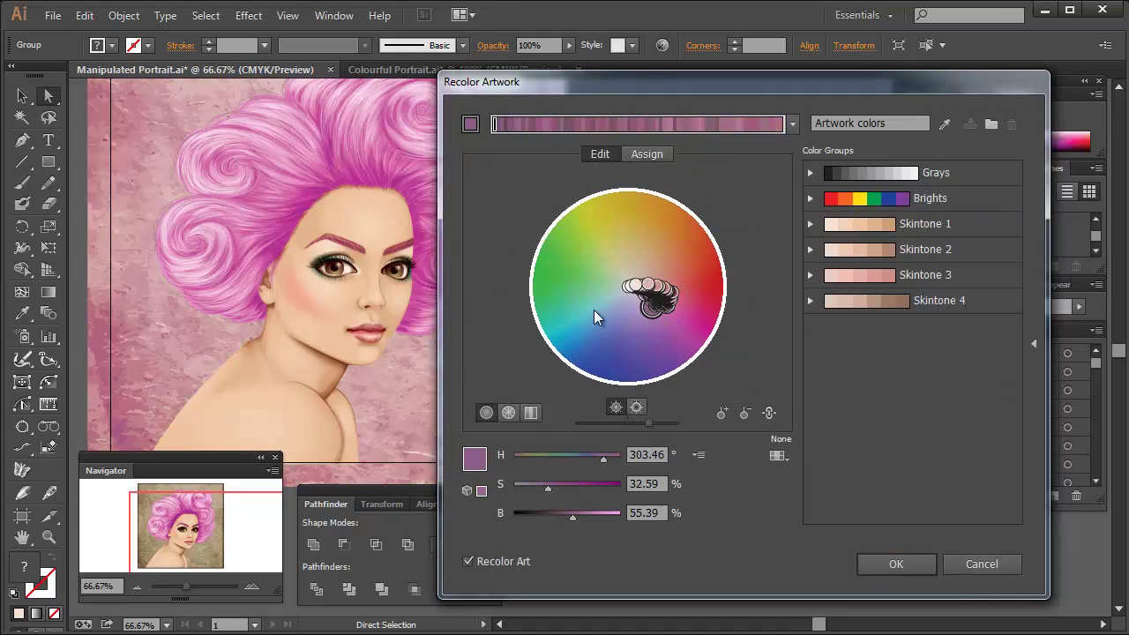
pyautogui.moveTo(584, 311); pyautogui.dragTo(657, 337)
pyautogui.click(892, 563)
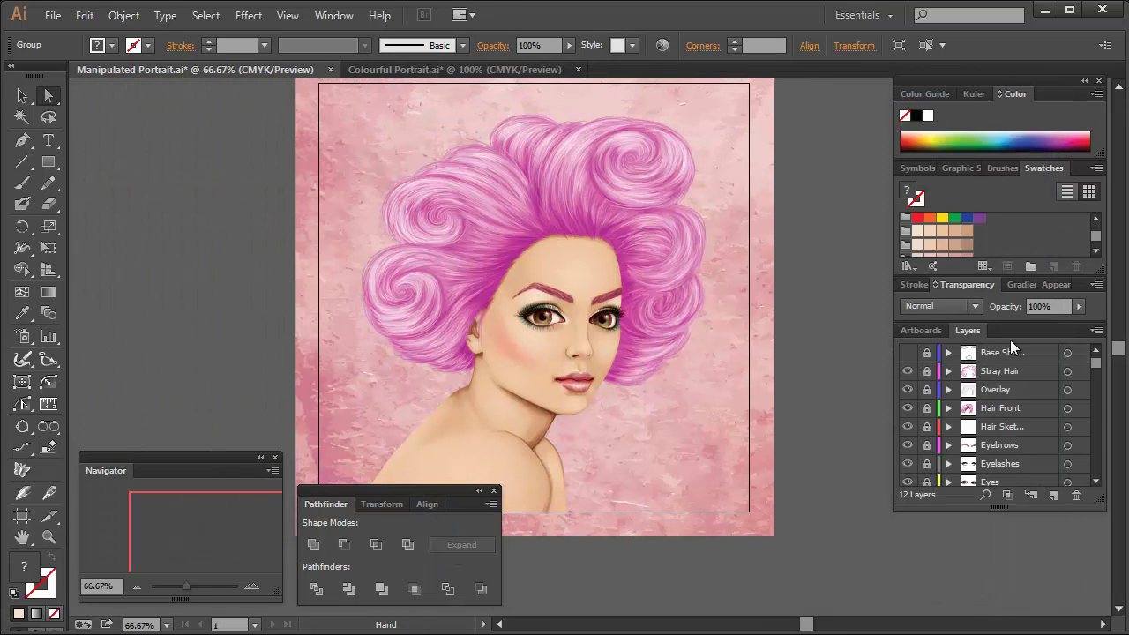
# Step: Move the background path above the pink texture group within Layer 27 and target the path
pyautogui.scroll(-3, 1099, 362)
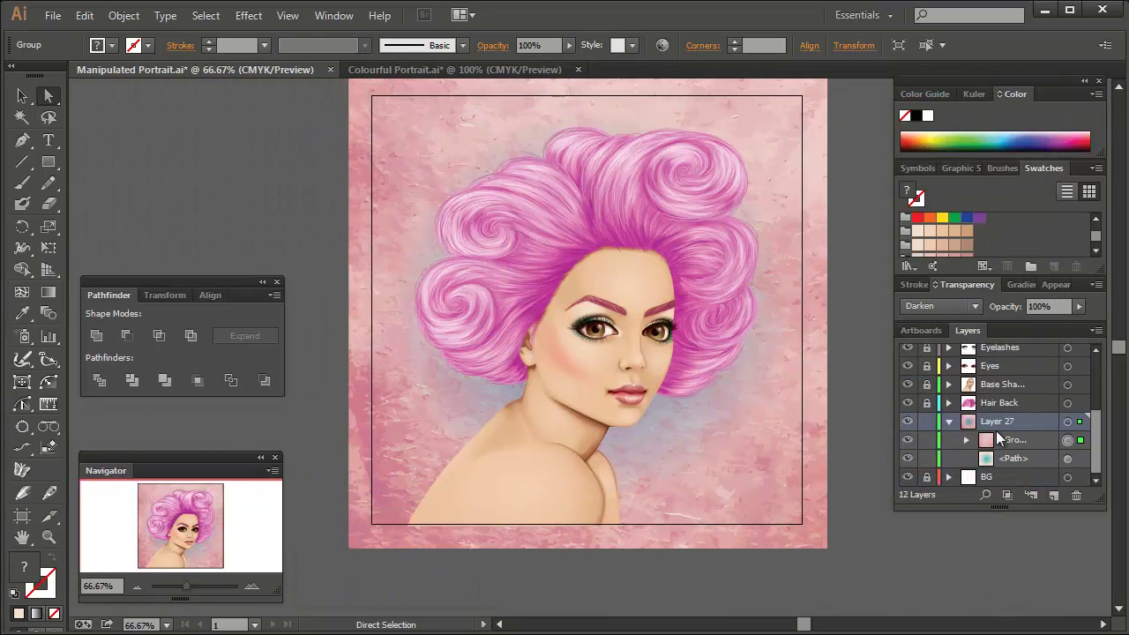
pyautogui.click(1067, 458)
pyautogui.click(1055, 285)
pyautogui.click(1067, 495)
pyautogui.moveTo(1014, 513); pyautogui.dragTo(1029, 494)
pyautogui.click(1067, 496)
pyautogui.click(954, 287)
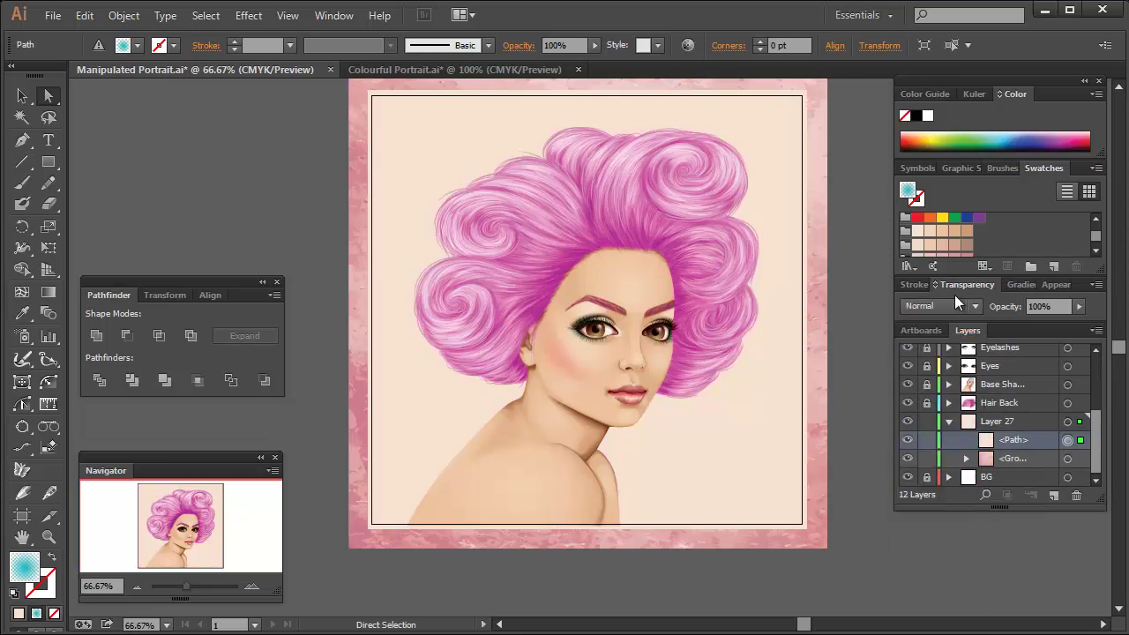
# Step: Lower the background path's opacity to 48% and try the Lighten and Color Burn blending modes
pyautogui.click(952, 306)
pyautogui.click(940, 410)
pyautogui.moveTo(1077, 306); pyautogui.dragTo(1039, 324)
pyautogui.click(956, 306)
pyautogui.click(940, 385)
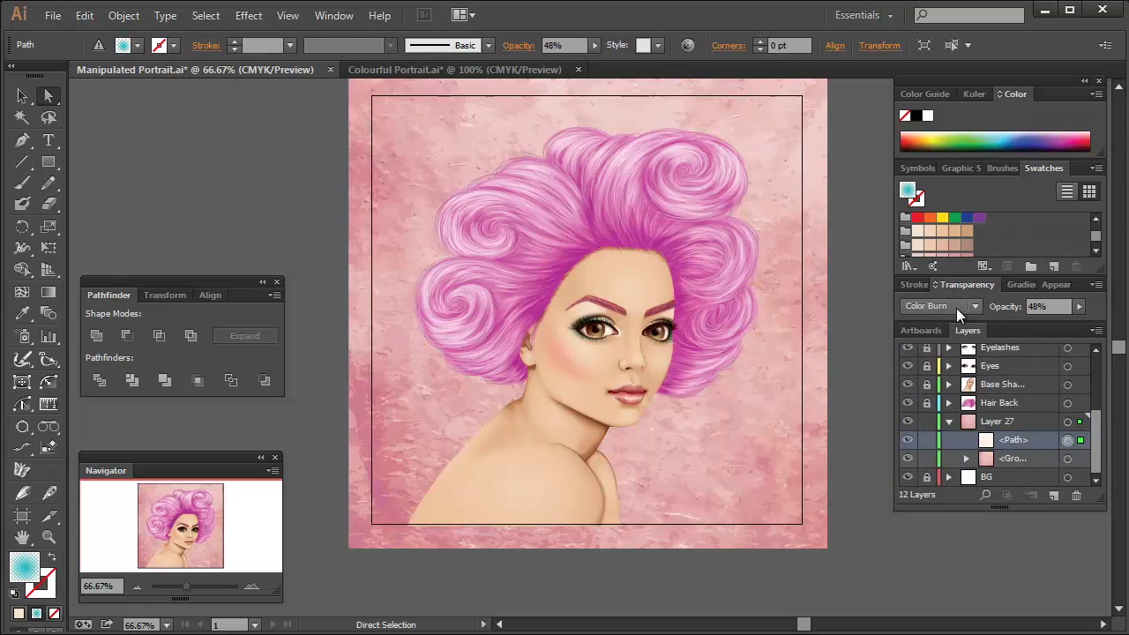
# Step: Apply the darkest Skintone 3 pink to the background path and set its blending mode to Overlay
pyautogui.click(954, 307)
pyautogui.click(940, 572)
pyautogui.click(954, 232)
pyautogui.click(968, 233)
pyautogui.click(952, 306)
pyautogui.click(940, 470)
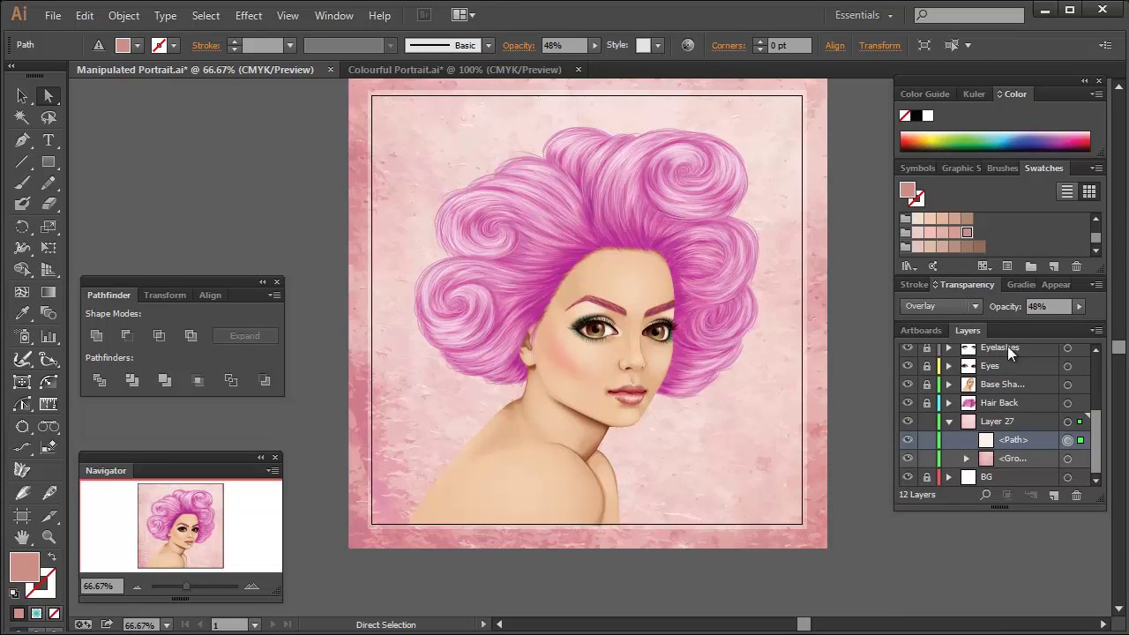
# Step: Draw a rectangle slightly larger than the artboard on a new layer above Stray Hair, with Normal blending and 100% opacity
pyautogui.hotkey('ctrl', 'shift', 'a')
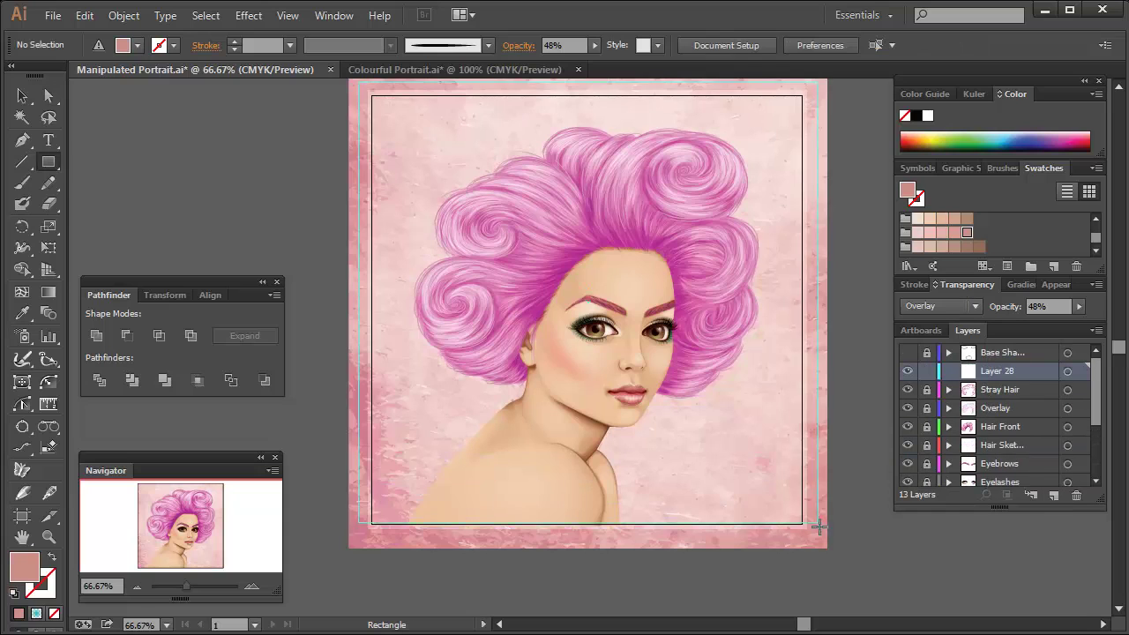
pyautogui.moveTo(819, 526); pyautogui.dragTo(818, 535)
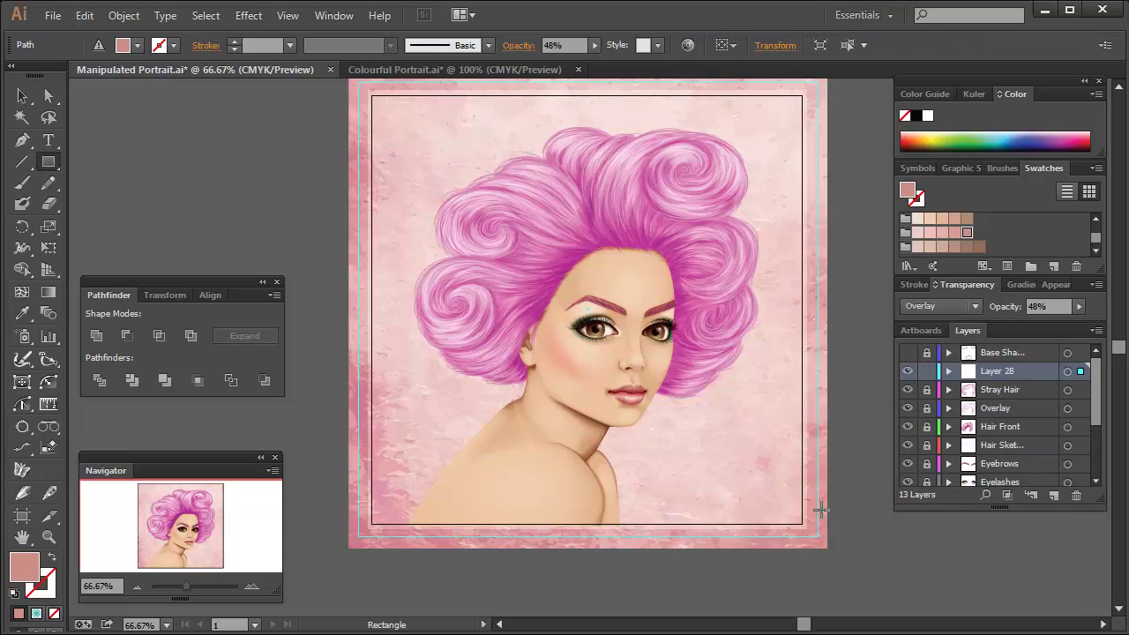
pyautogui.click(940, 306)
pyautogui.click(940, 322)
pyautogui.moveTo(1077, 306); pyautogui.dragTo(1092, 316)
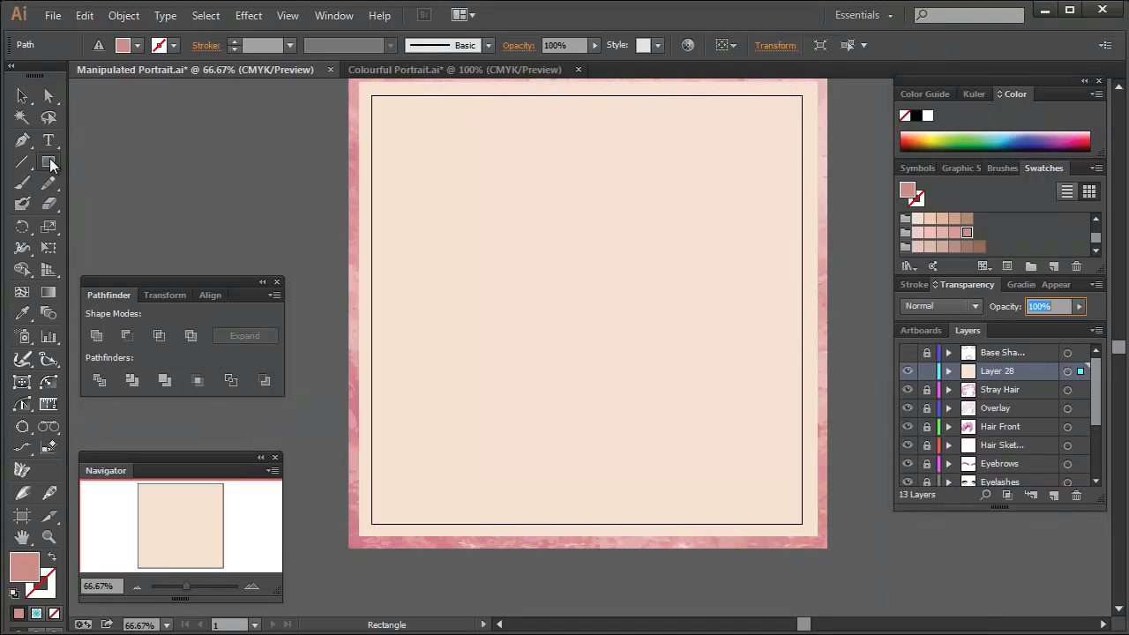
# Step: Draw a large circle over the portrait on Layer 28 and reduce its appearance to a single pink Skintone 3 fill
pyautogui.moveTo(53, 164); pyautogui.dragTo(94, 162)
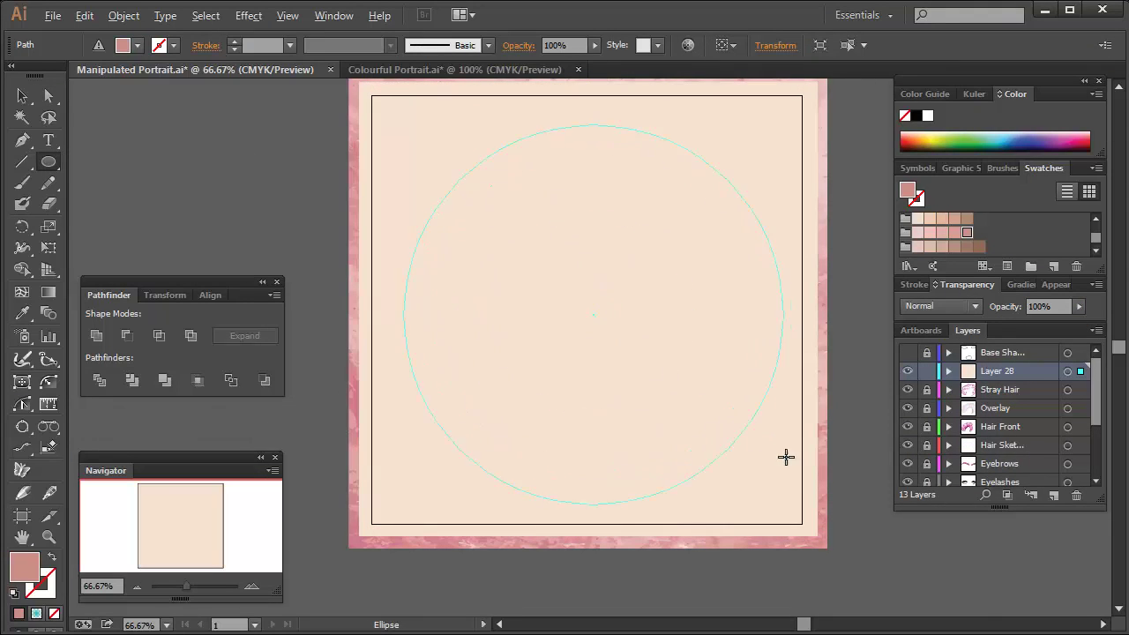
pyautogui.moveTo(786, 457); pyautogui.dragTo(796, 468)
pyautogui.click(947, 370)
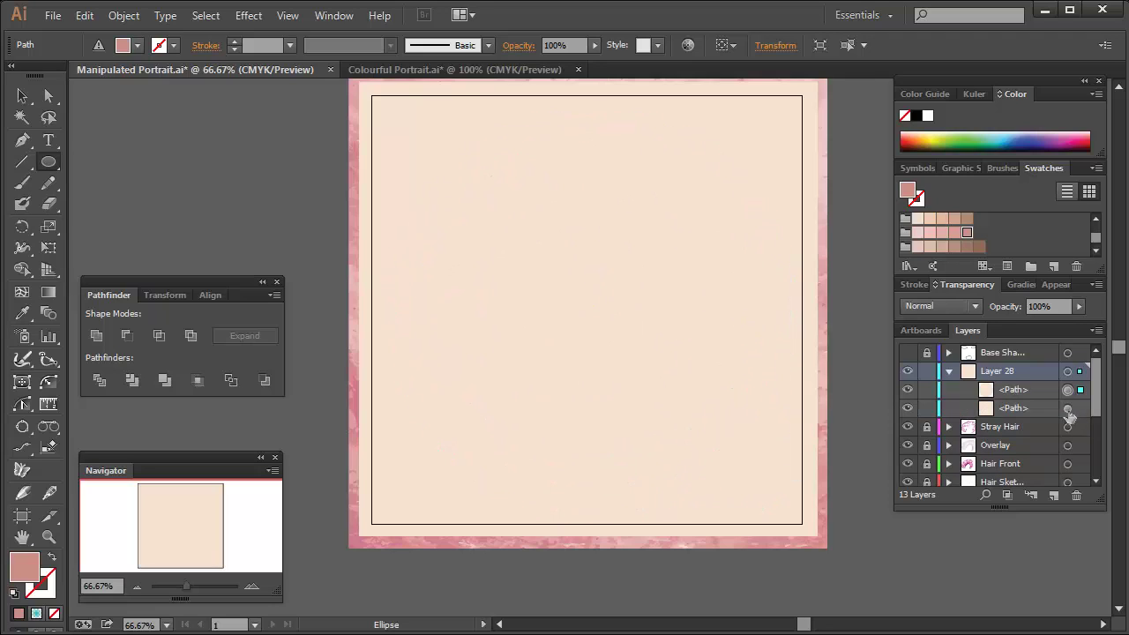
pyautogui.click(941, 232)
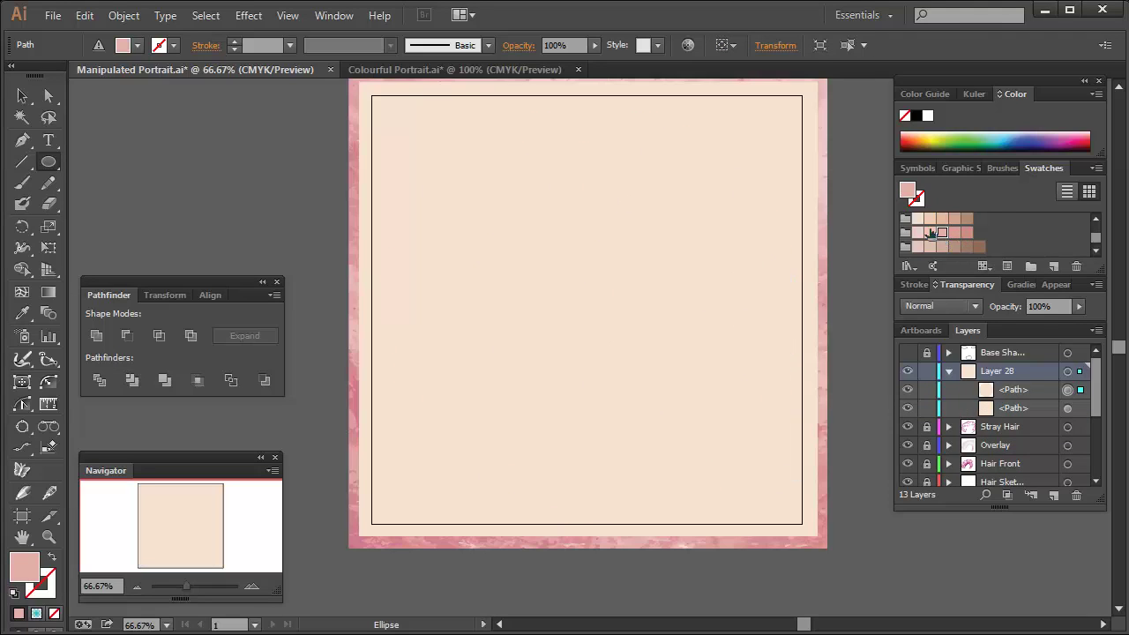
pyautogui.click(1042, 287)
pyautogui.moveTo(1096, 321); pyautogui.dragTo(1096, 346)
pyautogui.click(928, 304)
pyautogui.click(910, 307)
pyautogui.click(1049, 330)
pyautogui.click(1076, 367)
pyautogui.click(1040, 306)
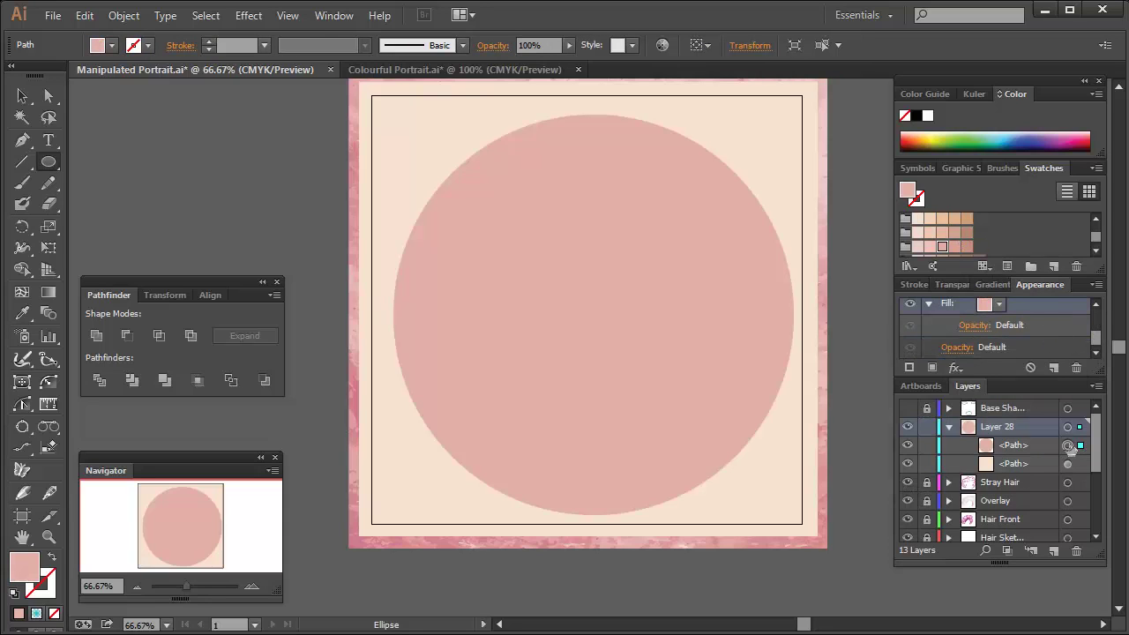
# Step: Hide the beige rectangle and enlarge the pink circle until it nearly spans the artboard
pyautogui.click(906, 463)
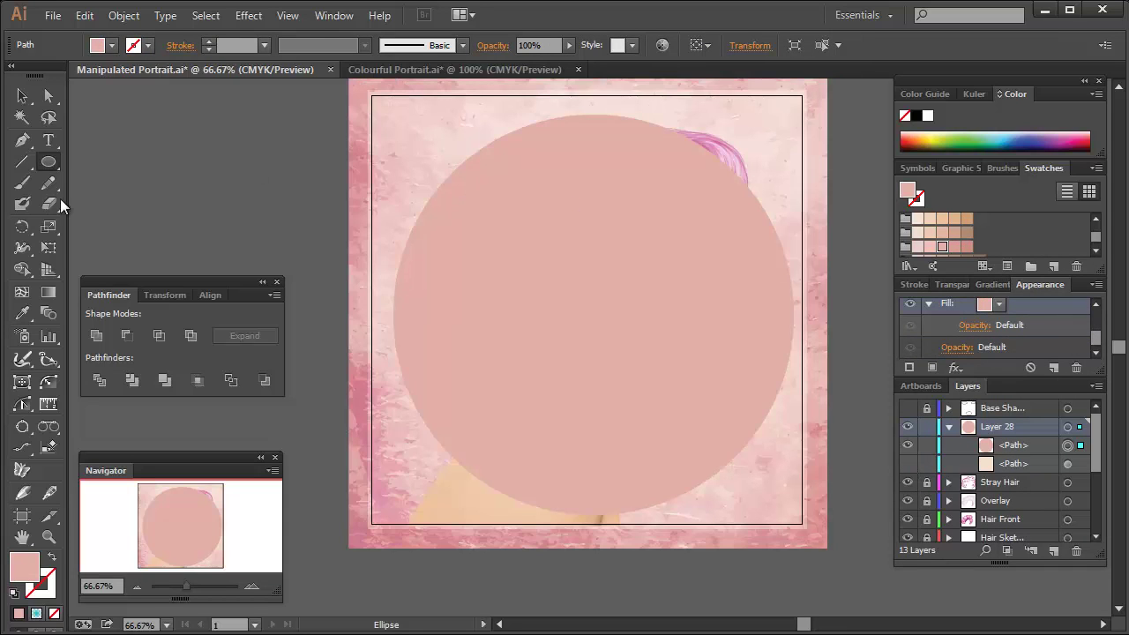
pyautogui.click(47, 248)
pyautogui.moveTo(803, 113); pyautogui.dragTo(799, 101)
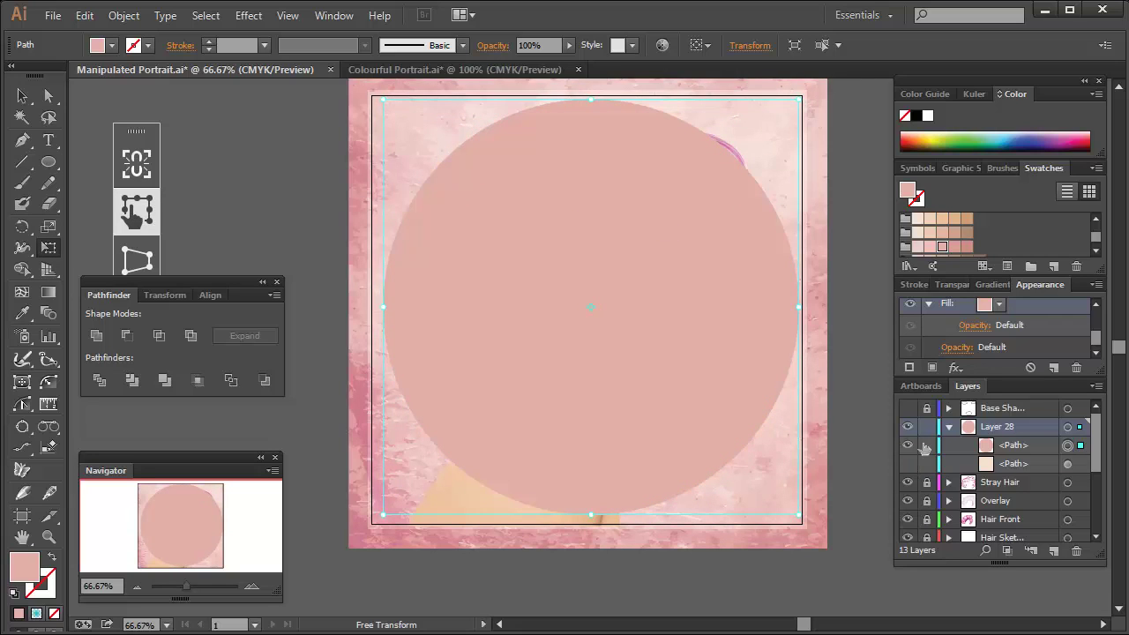
# Step: Show the rectangle, subtract a duplicate of the circle from it with Minus Front, and hide the remaining circle
pyautogui.click(907, 464)
pyautogui.hotkey('ctrl', 'c')
pyautogui.hotkey('ctrl', 'f')
pyautogui.keyDown('shift'); pyautogui.click(1066, 482); pyautogui.keyUp('shift')
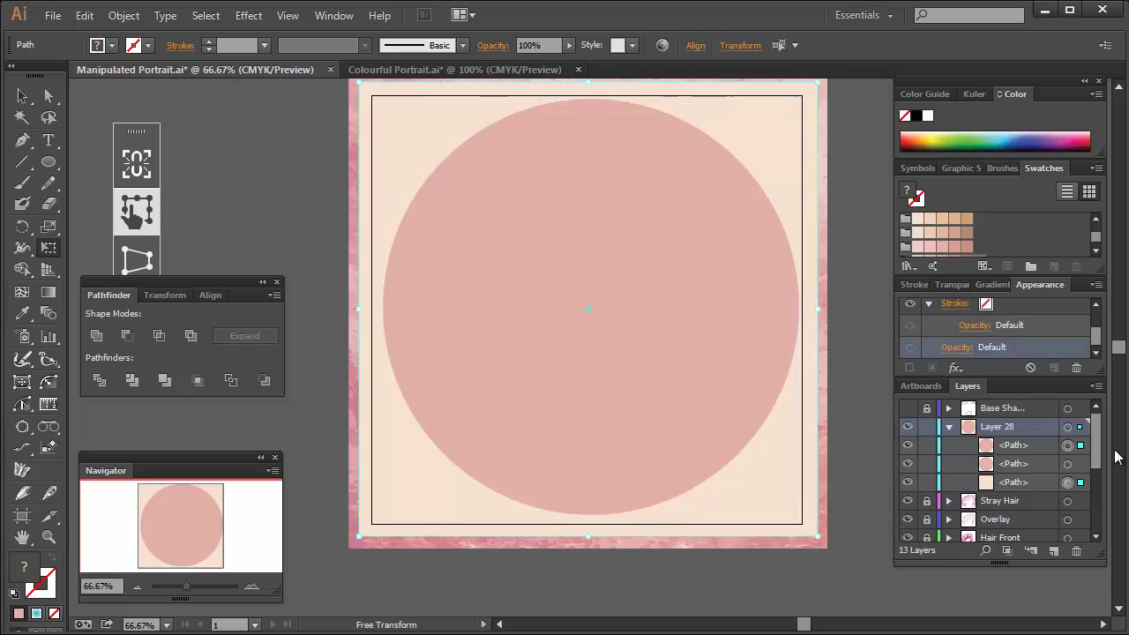
pyautogui.click(128, 336)
pyautogui.click(906, 464)
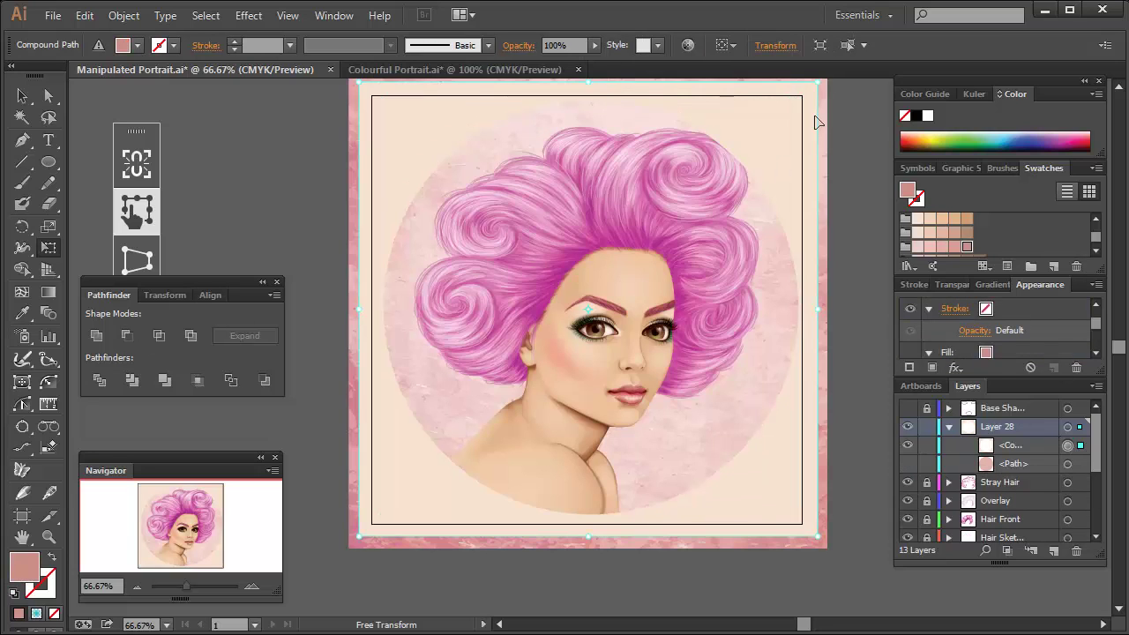
# Step: Shift the cut-out frame slightly to centre its opening around the portrait and fill the frame with white
pyautogui.click(917, 218)
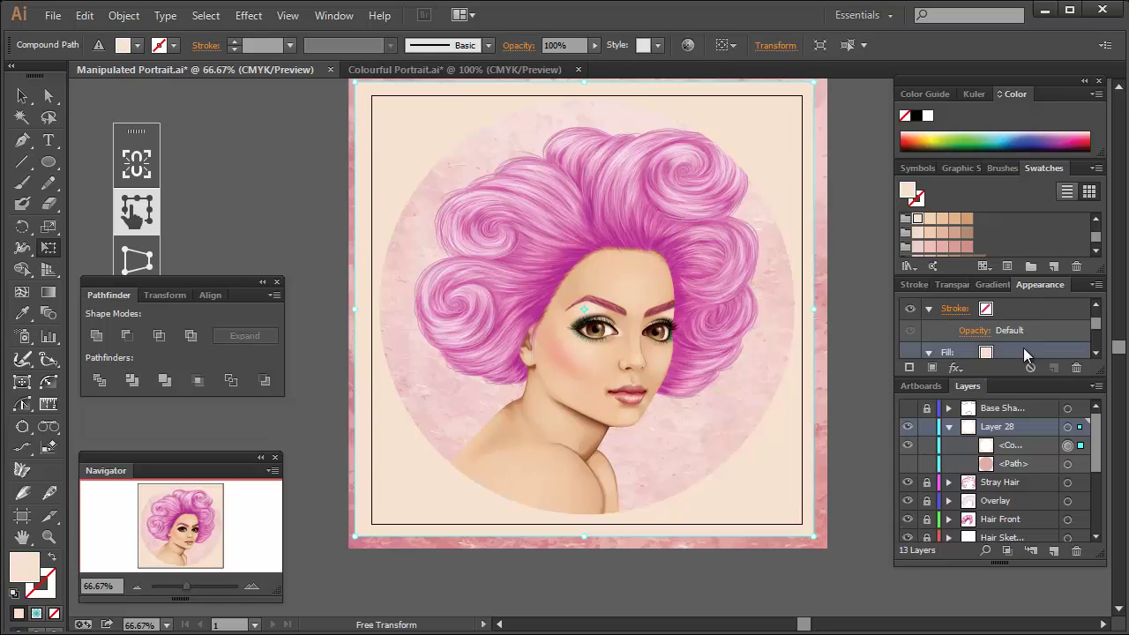
pyautogui.moveTo(1094, 325)
pyautogui.mouseDown()
pyautogui.moveTo(1093, 344)
pyautogui.moveTo(1094, 324)
pyautogui.mouseUp()
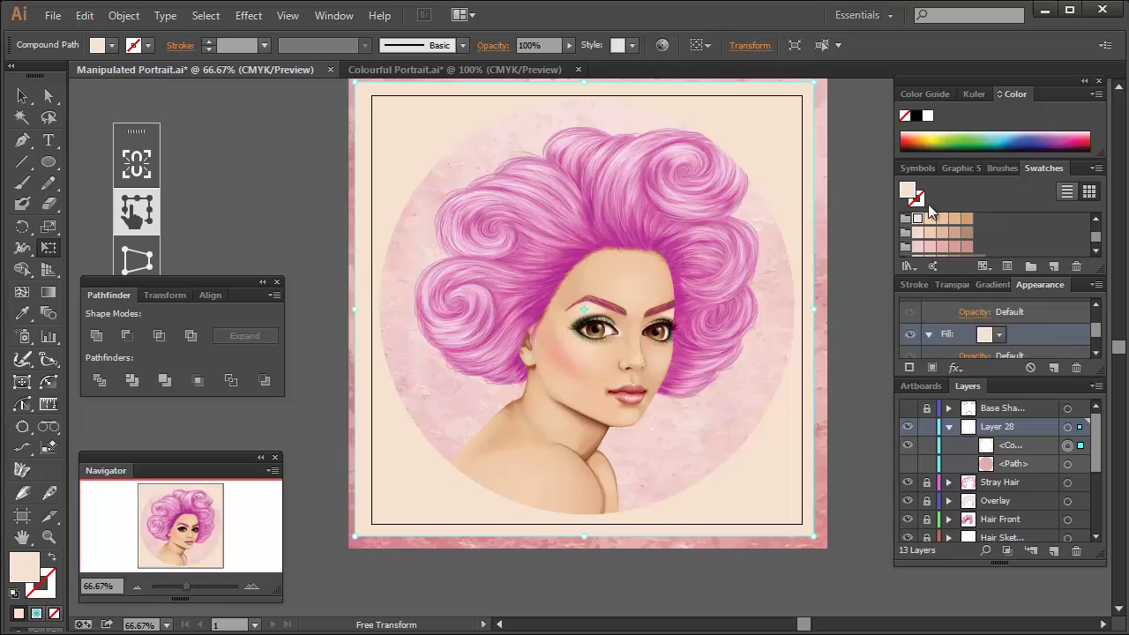
pyautogui.click(917, 246)
pyautogui.click(927, 118)
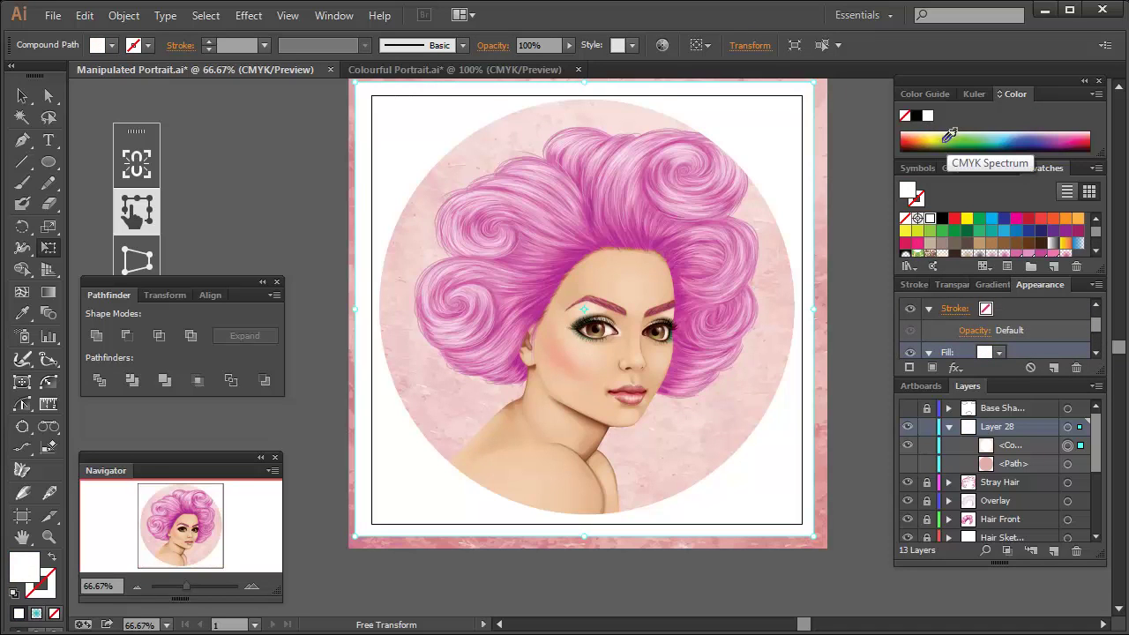
# Step: Scale down the white frame and stretch its outer corners to extend slightly beyond the artboard edges
pyautogui.moveTo(813, 84); pyautogui.dragTo(788, 151)
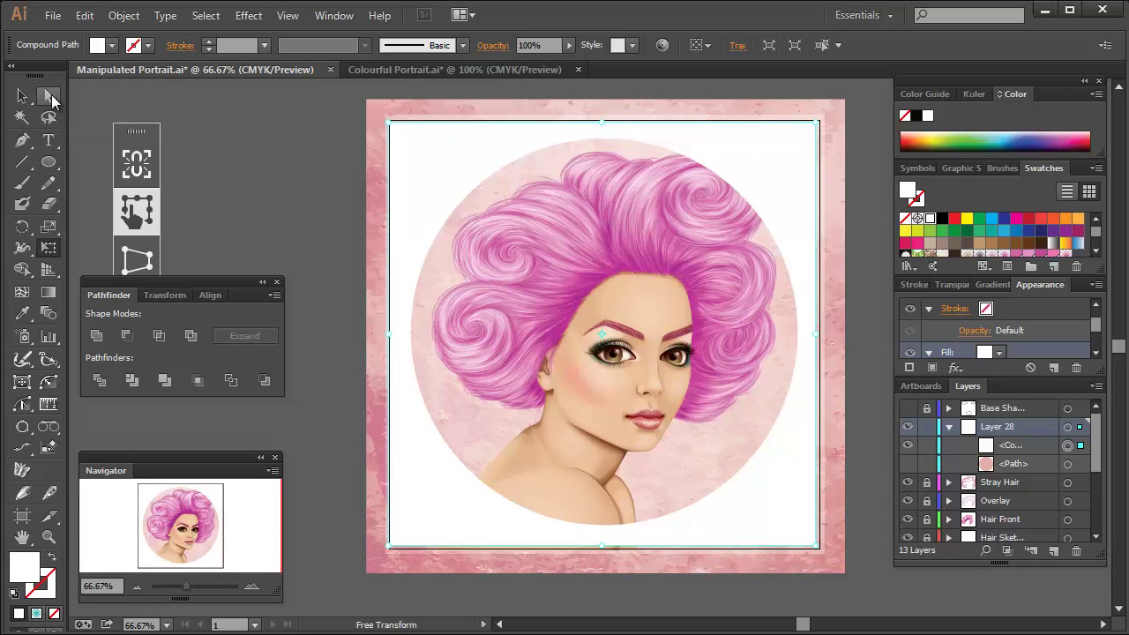
pyautogui.click(49, 97)
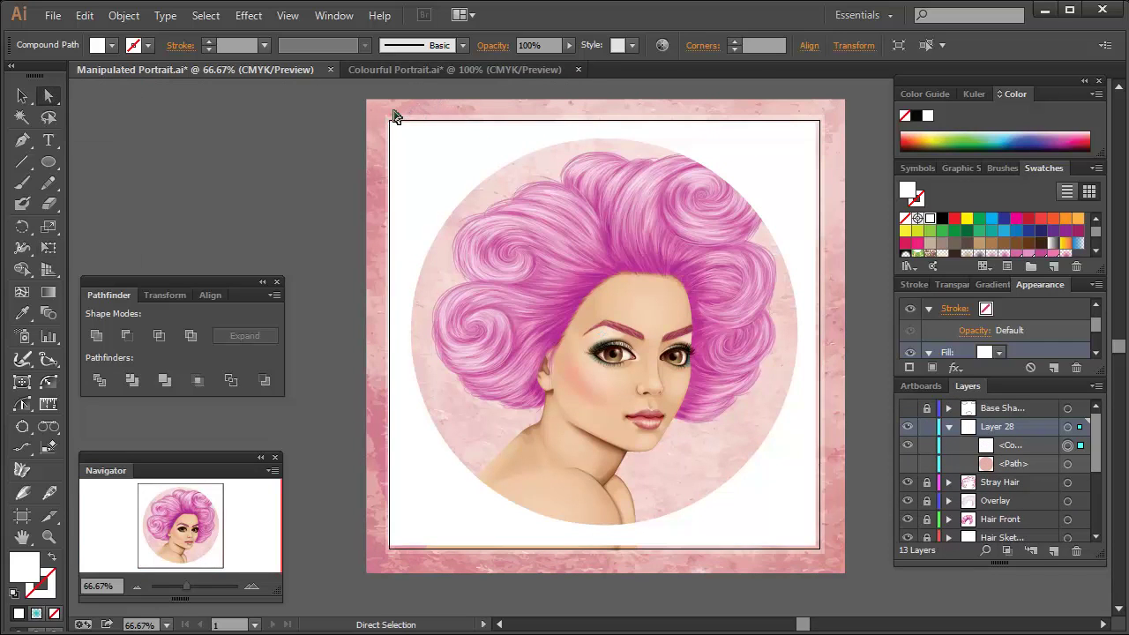
pyautogui.moveTo(676, 153); pyautogui.dragTo(845, 134)
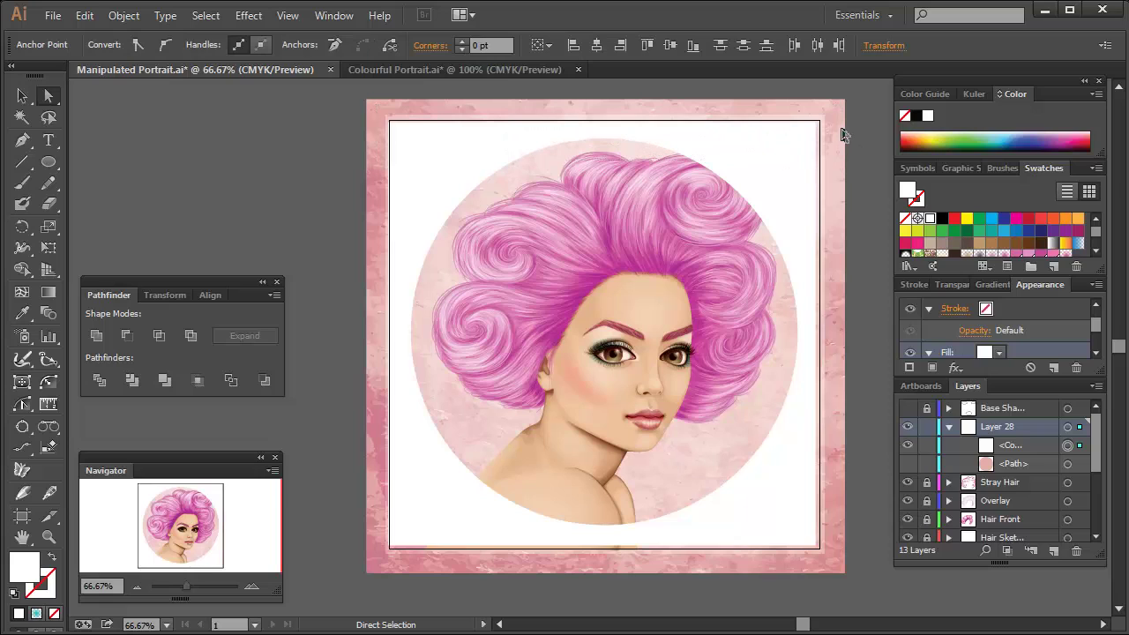
pyautogui.hotkey('ctrl', '-')
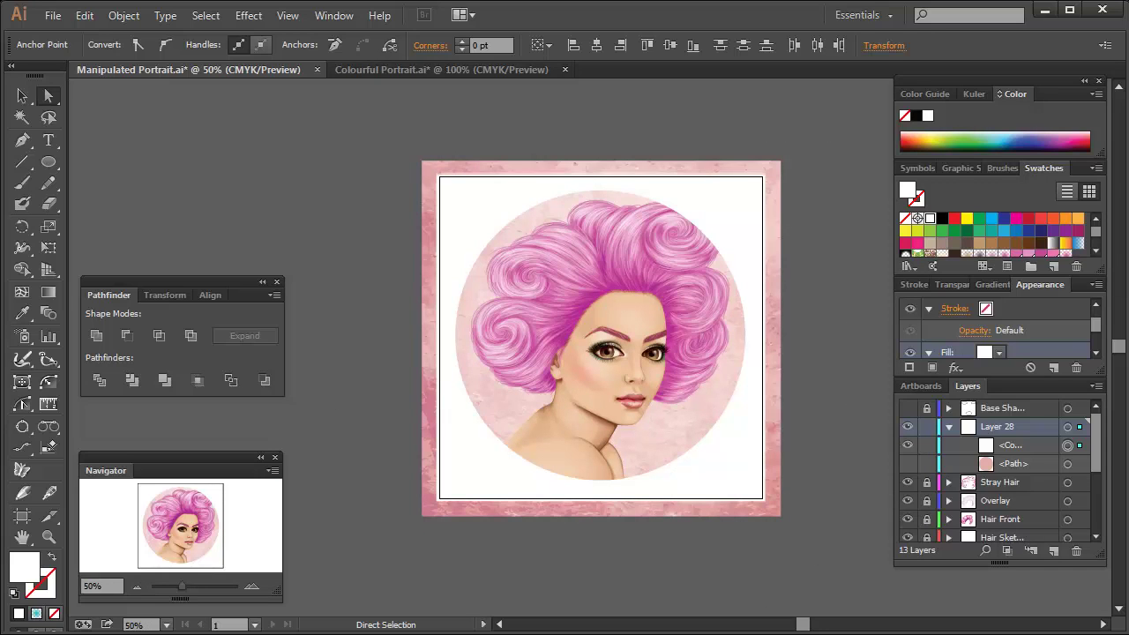
# Step: Copy the white frame and paste the copy in place inside Layer 27, above its path and group
pyautogui.hotkey('ctrl', 'c')
pyautogui.hotkey('ctrl', 'f')
pyautogui.moveTo(1096, 436)
pyautogui.mouseDown()
pyautogui.moveTo(1096, 512)
pyautogui.moveTo(1106, 418)
pyautogui.mouseUp()
pyautogui.click(949, 426)
pyautogui.click(948, 514)
pyautogui.click(983, 521)
pyautogui.hotkey('ctrl', 'f')
pyautogui.click(948, 462)
pyautogui.hotkey('ctrl', 'shift', 'a')
# Step: Draw a circle over the upper-right hair curl, subtract it from the Layer 28 frame with Minus Front, and lock the layer
pyautogui.click(948, 426)
pyautogui.click(909, 427)
pyautogui.click(909, 428)
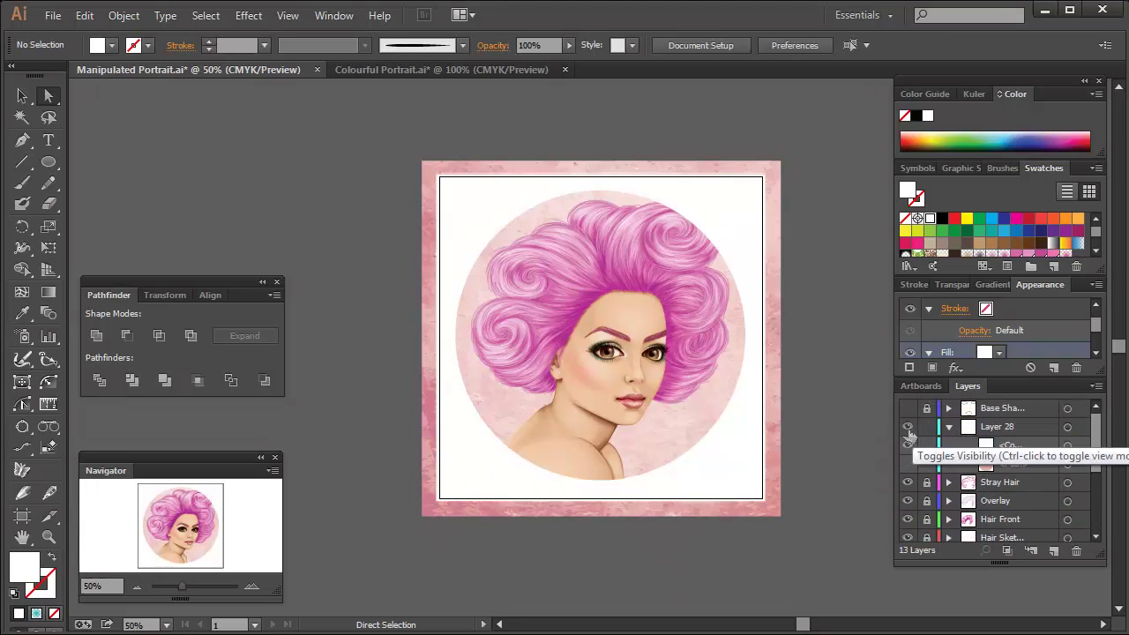
pyautogui.click(907, 445)
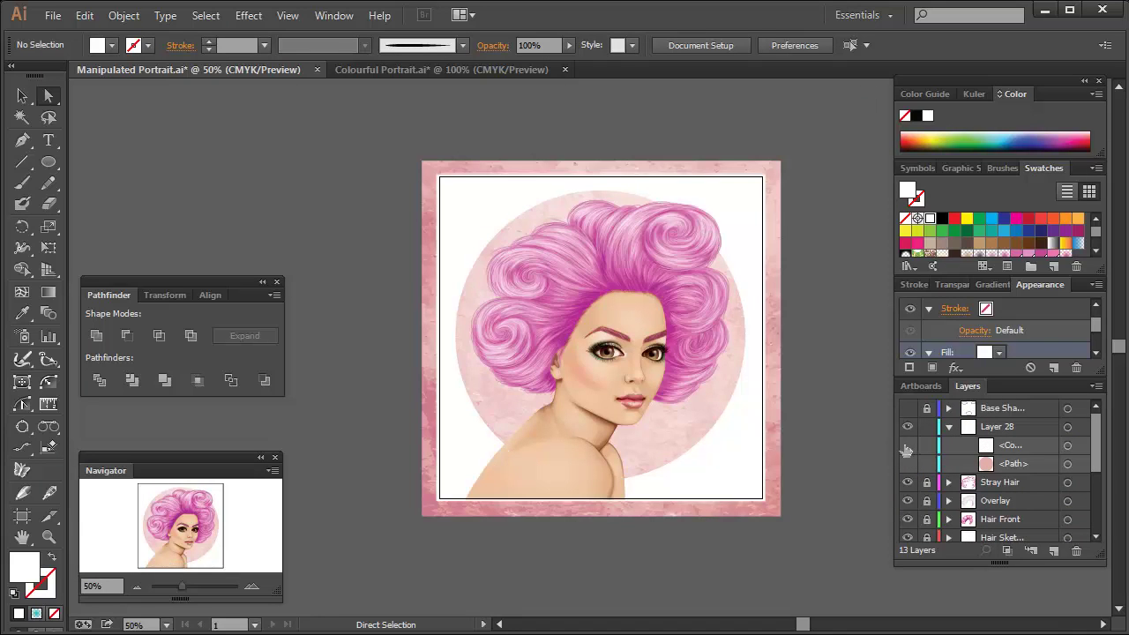
pyautogui.click(908, 445)
pyautogui.click(49, 162)
pyautogui.moveTo(690, 221); pyautogui.dragTo(787, 319)
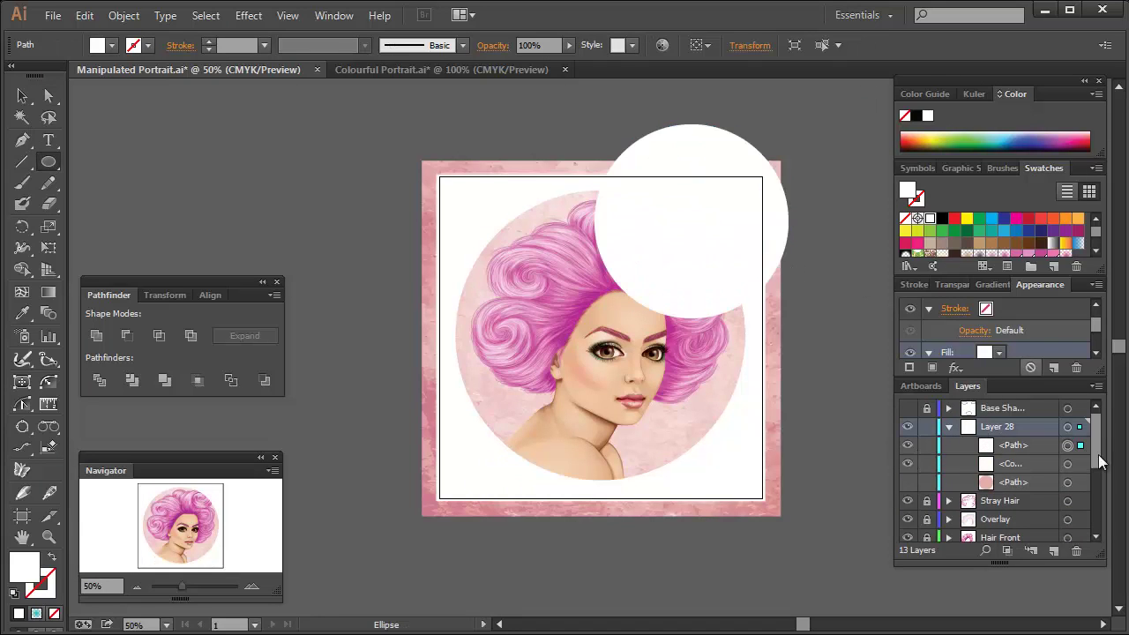
pyautogui.click(127, 336)
pyautogui.click(948, 425)
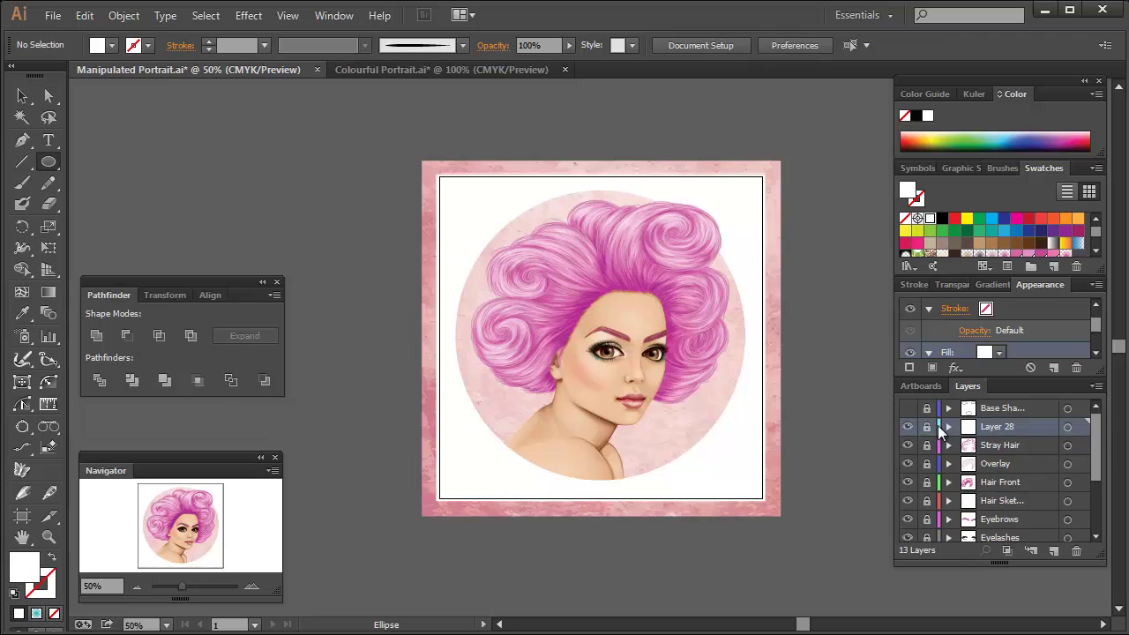
# Step: Unlock and expand Layer 27, target the path between the frame copy and texture group, and inspect its appearance and transparency
pyautogui.scroll(-3, 1081, 487)
pyautogui.click(926, 514)
pyautogui.click(947, 514)
pyautogui.scroll(-3, 1080, 519)
pyautogui.click(1079, 496)
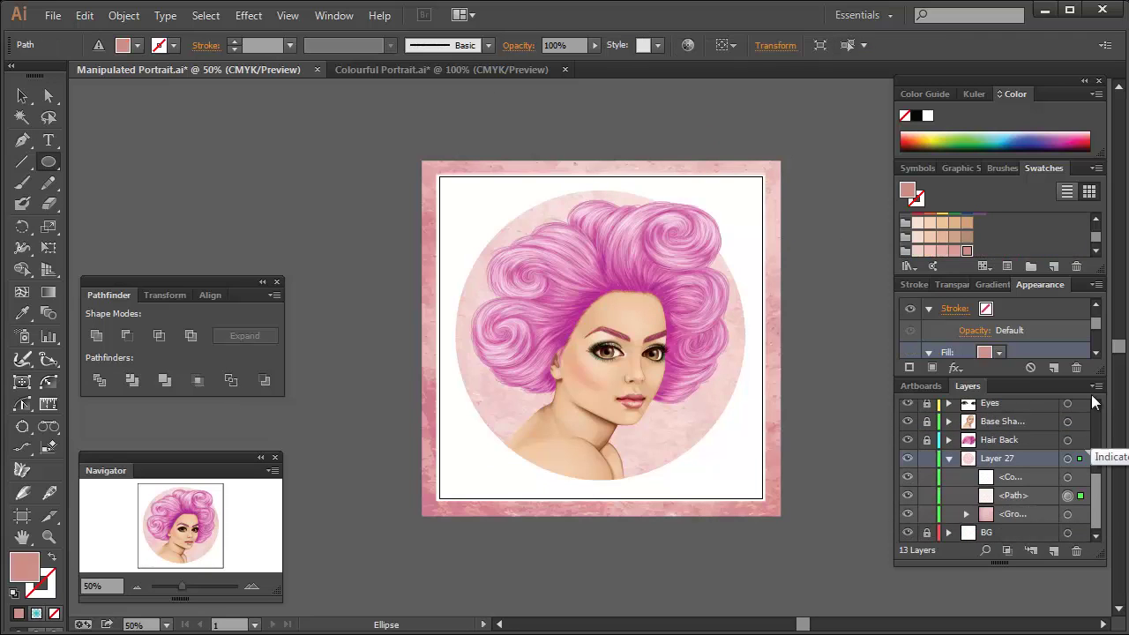
pyautogui.click(951, 285)
pyautogui.click(1078, 307)
pyautogui.click(907, 440)
pyautogui.click(907, 440)
pyautogui.click(1067, 440)
pyautogui.click(1049, 284)
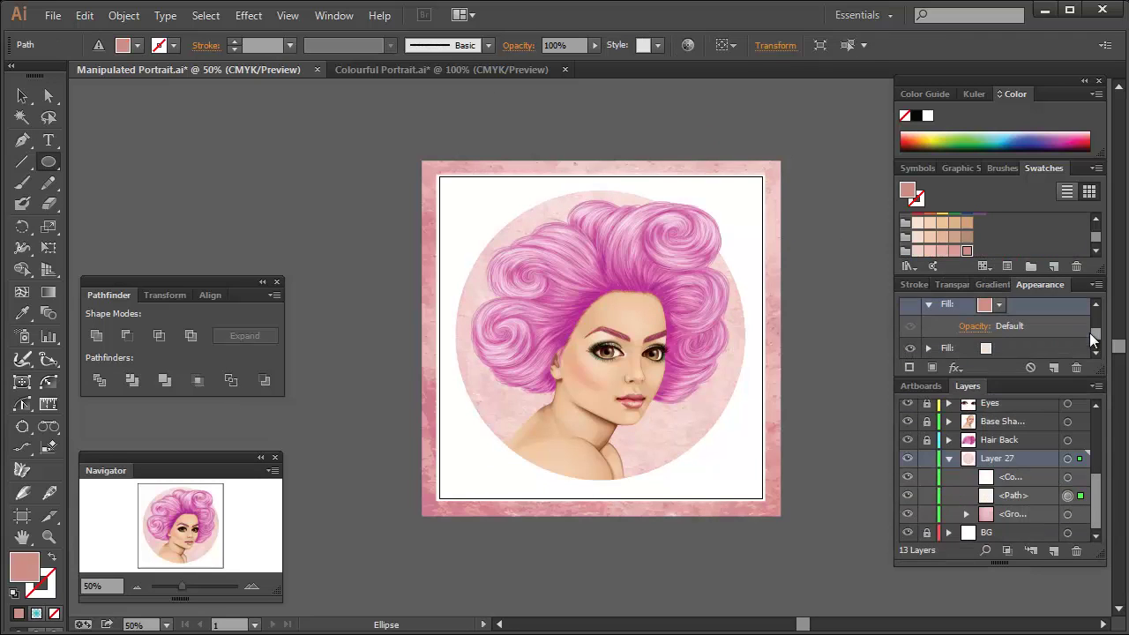
# Step: Set the Layer 27 path's overall opacity to 17% in Overlay mode, compare its appearance attributes, and lock the layer
pyautogui.click(1095, 351)
pyautogui.click(957, 353)
pyautogui.click(954, 381)
pyautogui.moveTo(910, 399); pyautogui.dragTo(900, 403)
pyautogui.click(252, 586)
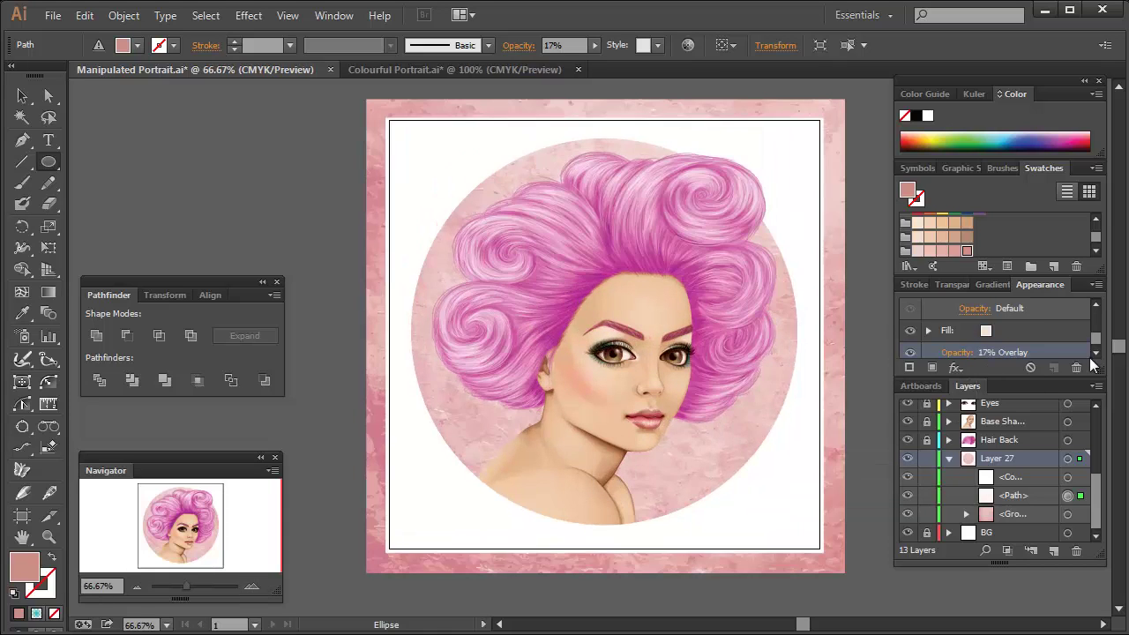
pyautogui.click(910, 353)
pyautogui.click(909, 352)
pyautogui.click(909, 331)
pyautogui.click(909, 330)
pyautogui.click(963, 350)
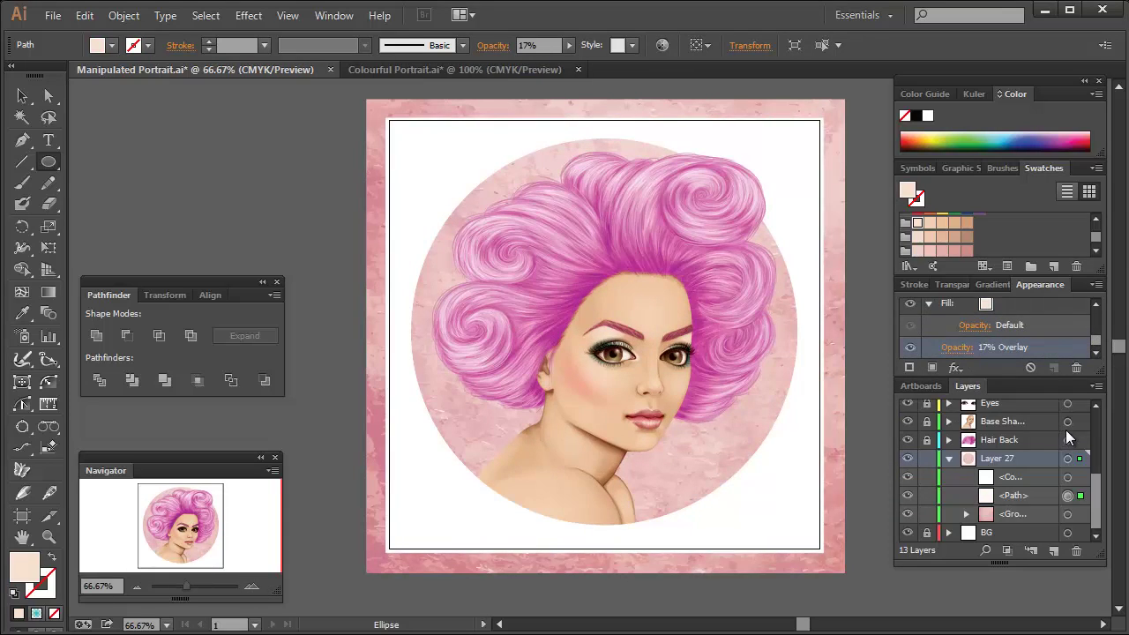
pyautogui.click(948, 458)
pyautogui.click(926, 513)
# Step: Duplicate the Background layer's path in place and fill the copy with the blue-to-transparent gradient swatch
pyautogui.moveTo(777, 334); pyautogui.dragTo(764, 331)
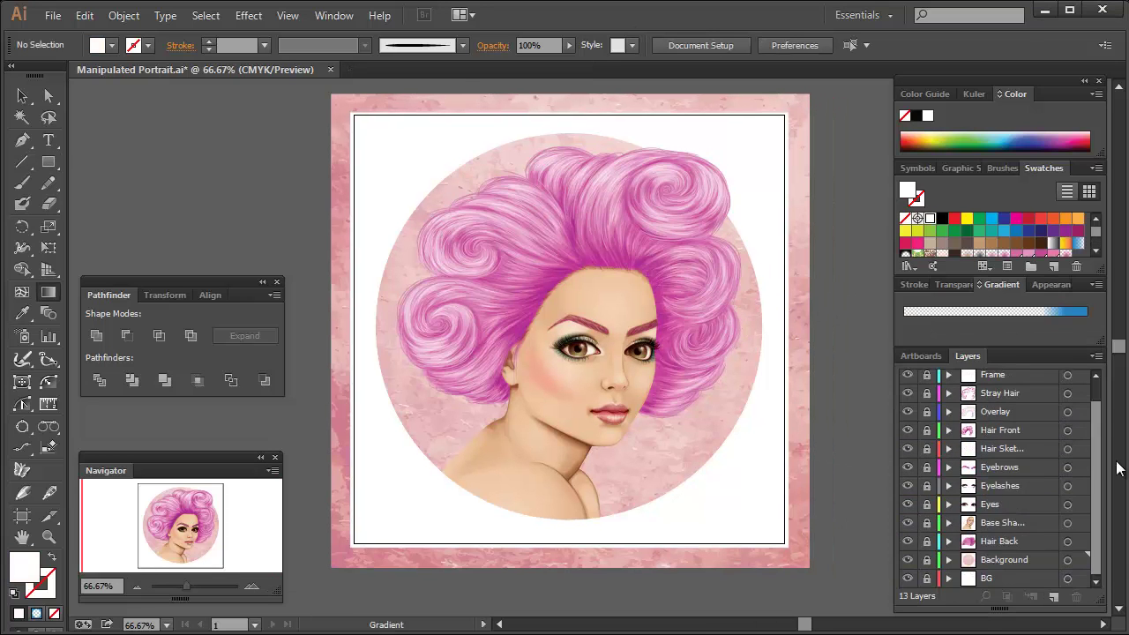
pyautogui.moveTo(932, 345); pyautogui.dragTo(144, 138)
pyautogui.click(149, 343)
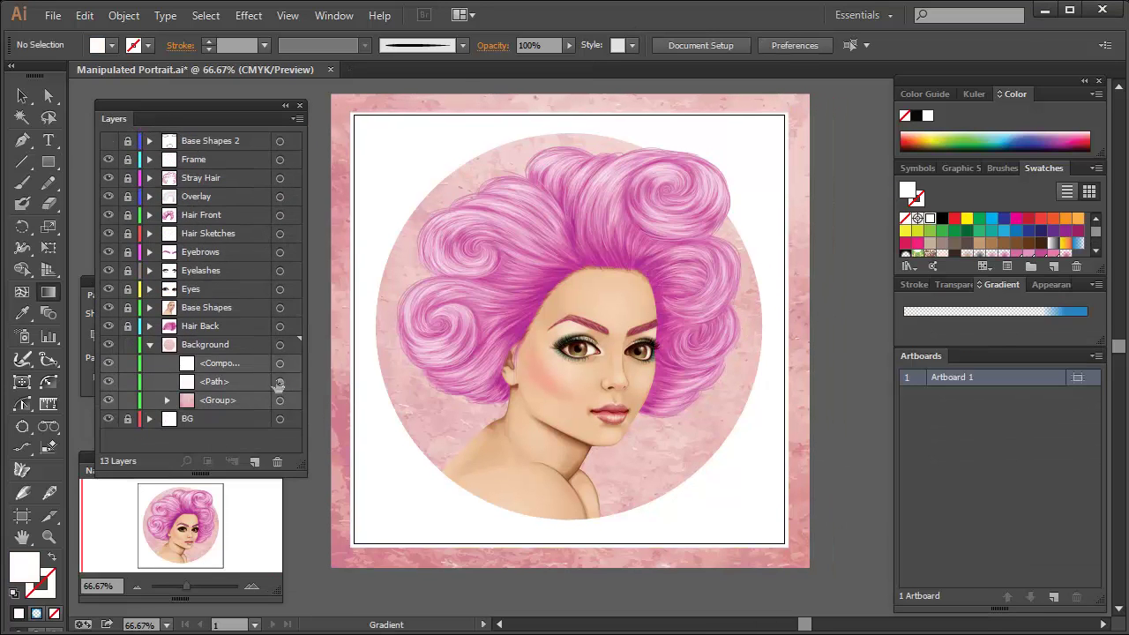
pyautogui.click(278, 382)
pyautogui.hotkey('ctrl', 'c')
pyautogui.hotkey('ctrl', 'f')
pyautogui.click(1078, 243)
pyautogui.click(999, 284)
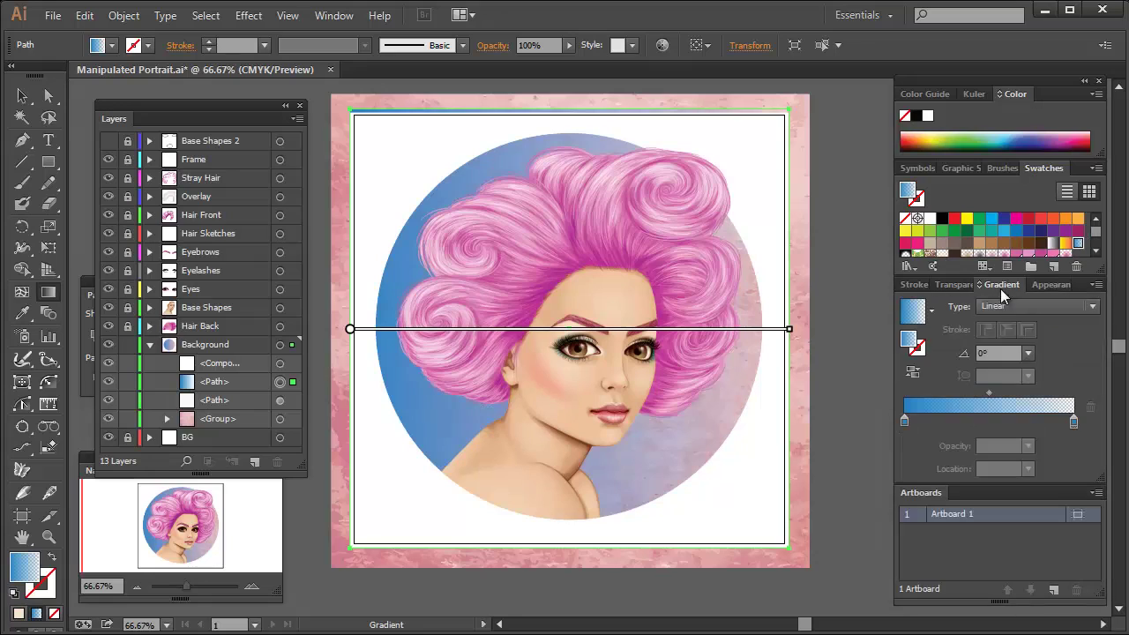
# Step: Make the gradient radial and reversed, shrink the path within the artboard, and push the transparent stop outward to form a blue vignette
pyautogui.click(1023, 306)
pyautogui.click(1000, 334)
pyautogui.click(913, 372)
pyautogui.press('e')
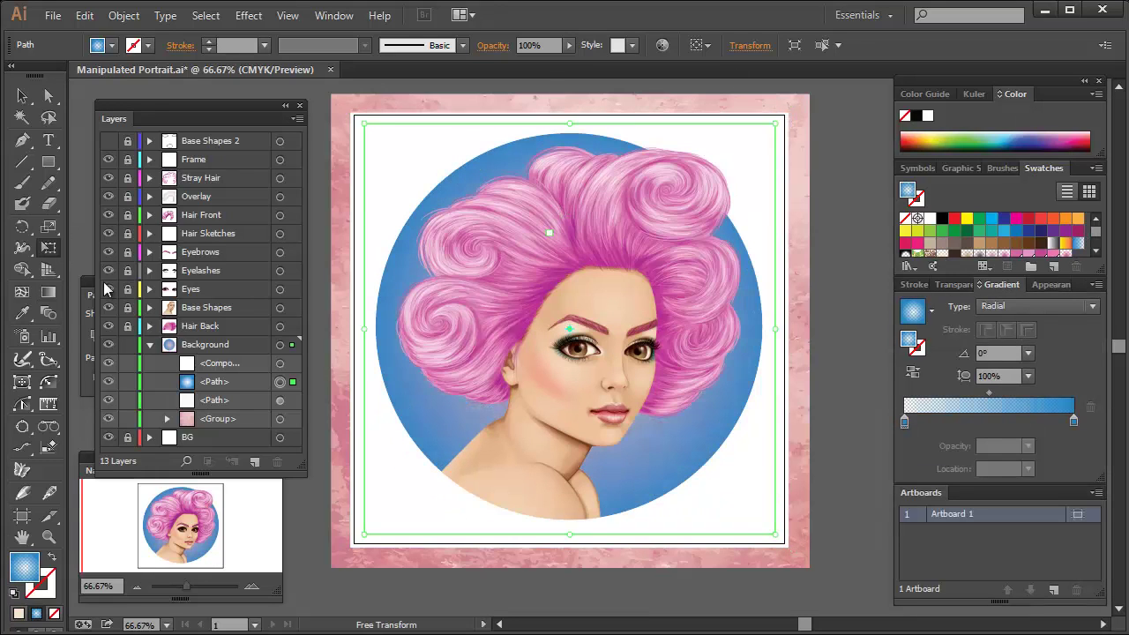
pyautogui.press('g')
pyautogui.moveTo(565, 337); pyautogui.dragTo(741, 337)
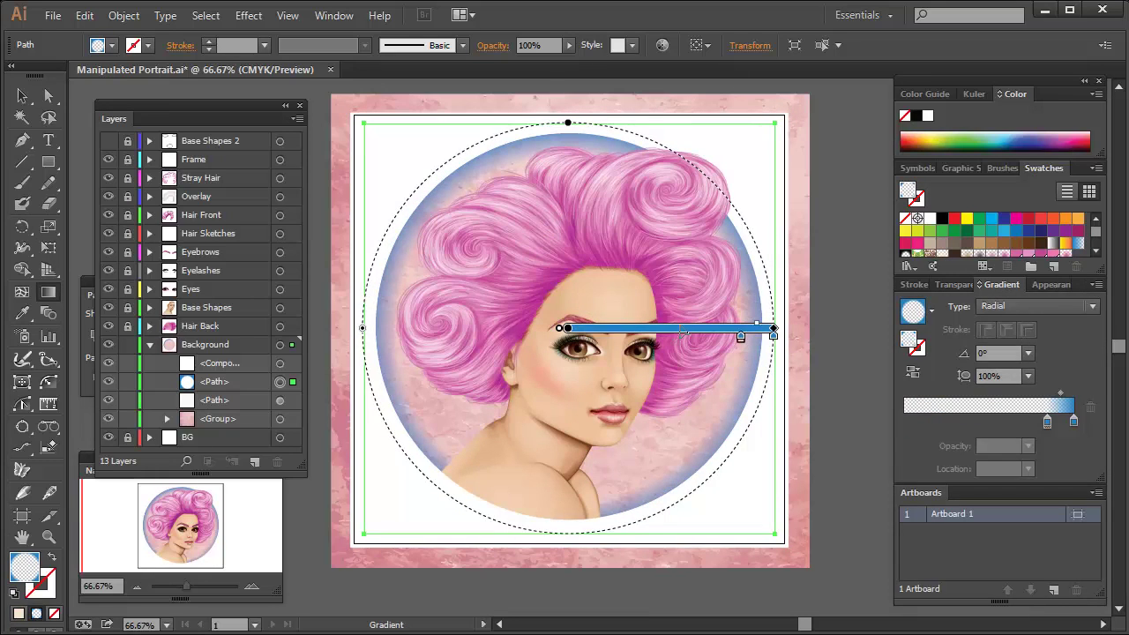
# Step: Set the vignette path to Color Burn, fine-tune its gradient falloff, and collapse the Background layer
pyautogui.click(1050, 284)
pyautogui.click(957, 396)
pyautogui.press('Down')
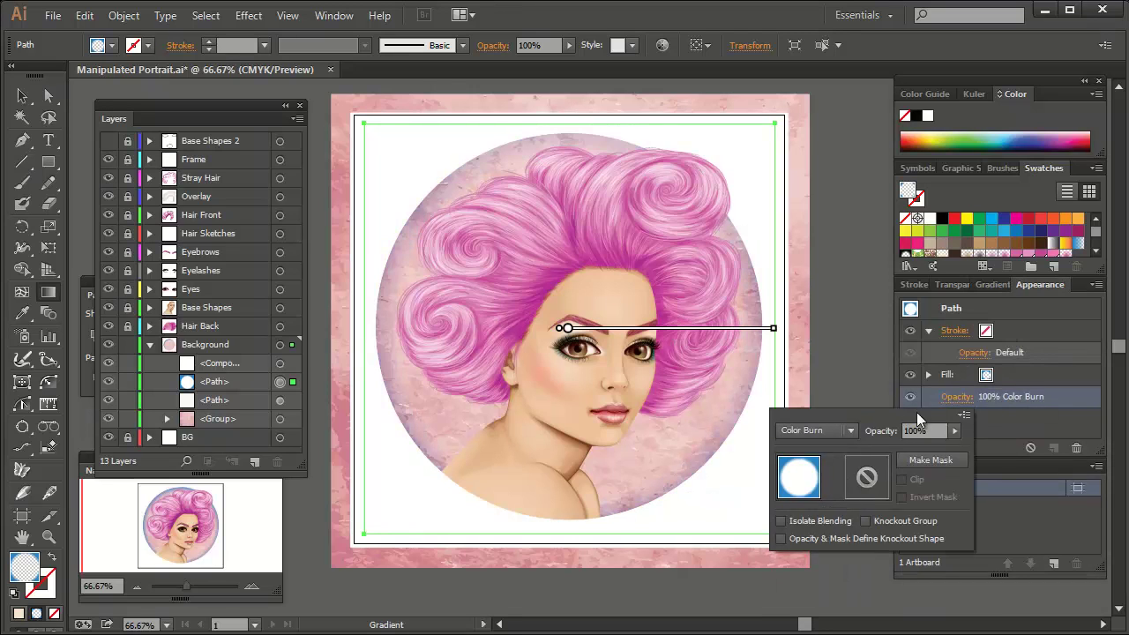
pyautogui.click(745, 340)
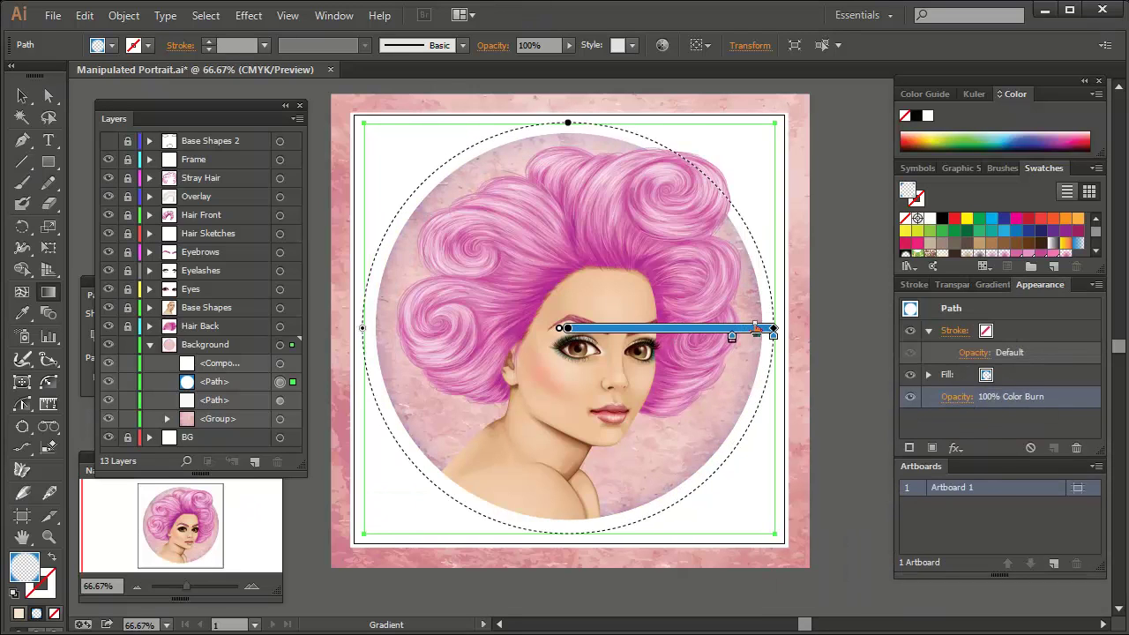
pyautogui.moveTo(754, 328); pyautogui.dragTo(758, 328)
pyautogui.click(149, 344)
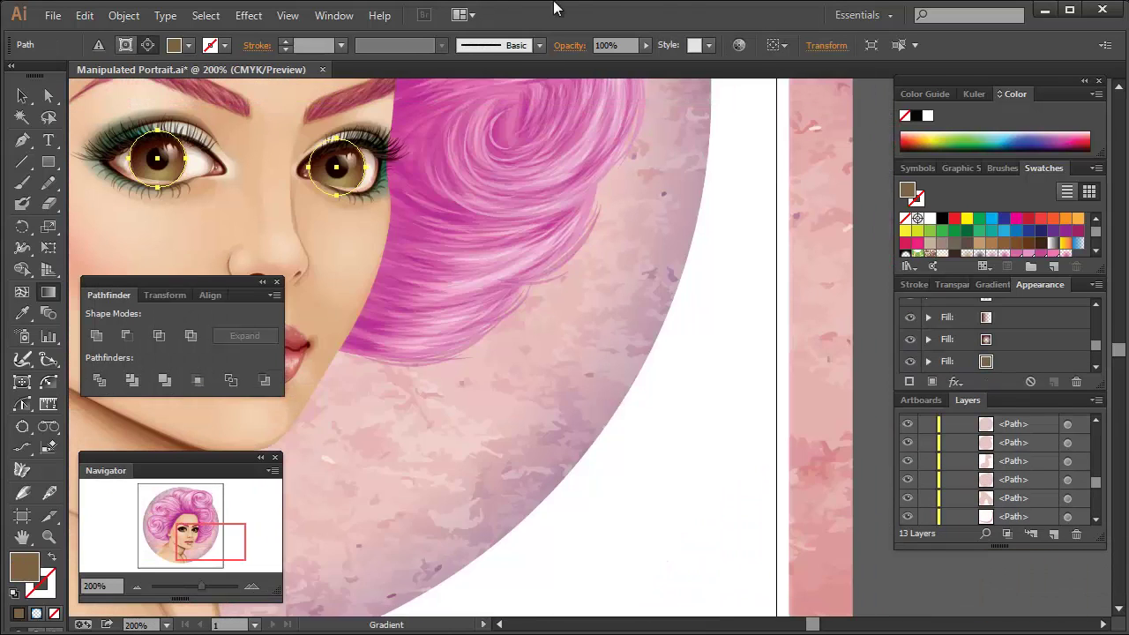
# Step: Recolour both irises to green with Recolor Artwork
pyautogui.click(739, 45)
pyautogui.moveTo(680, 252); pyautogui.dragTo(609, 331)
pyautogui.click(656, 310)
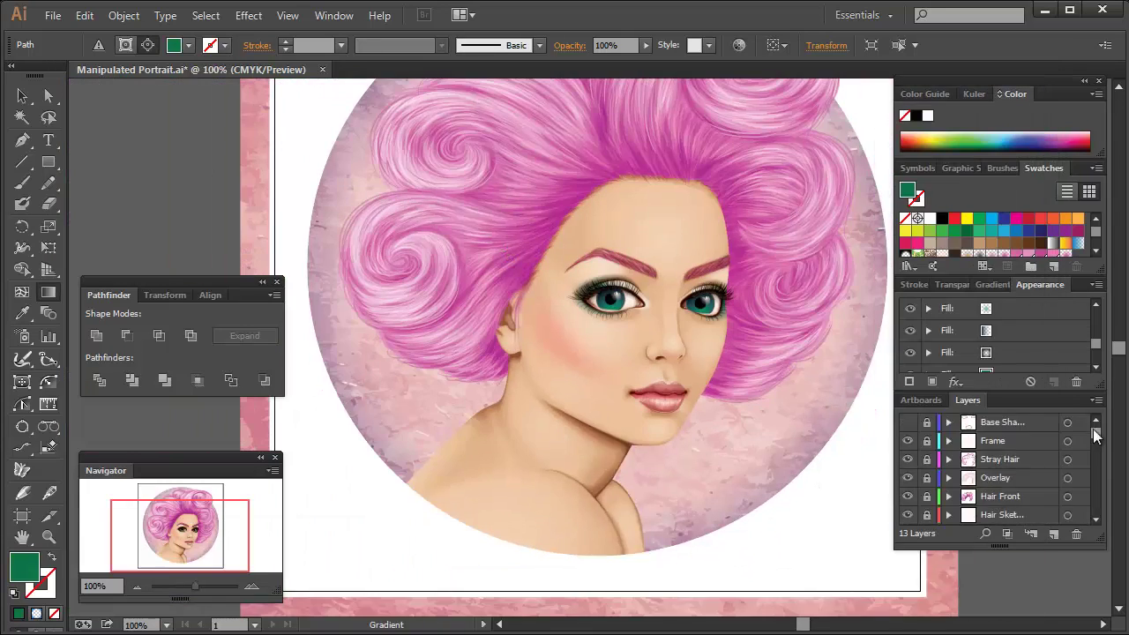
# Step: Target the vignette path in the Background layer and change its radial gradient colour to green
pyautogui.scroll(-5, 1094, 433)
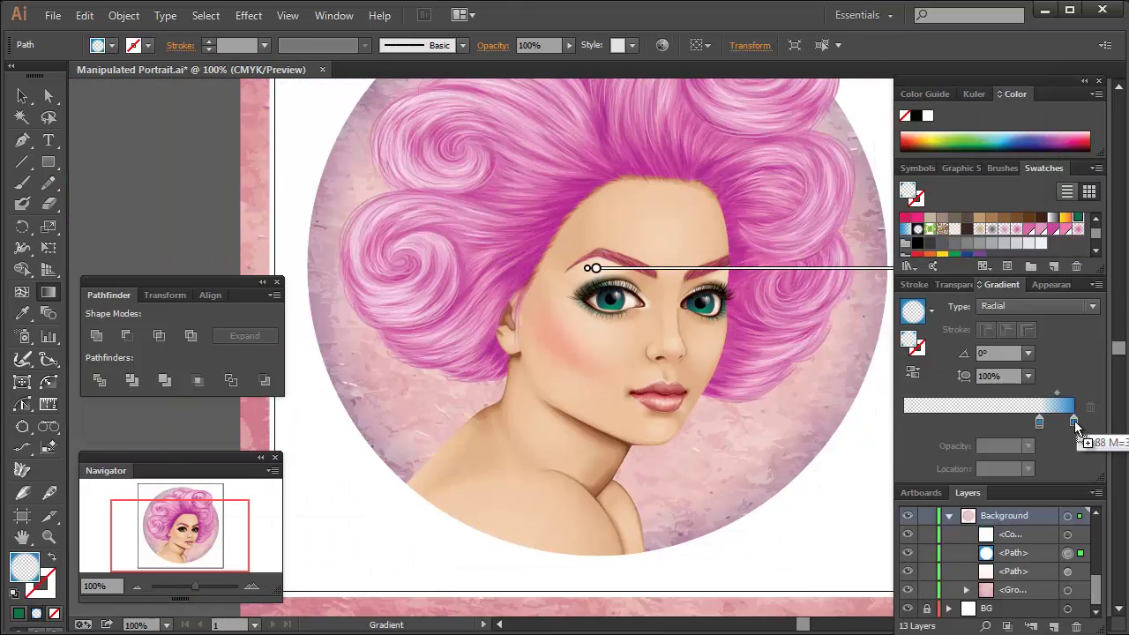
pyautogui.click(966, 285)
pyautogui.hotkey('ctrl', '-')
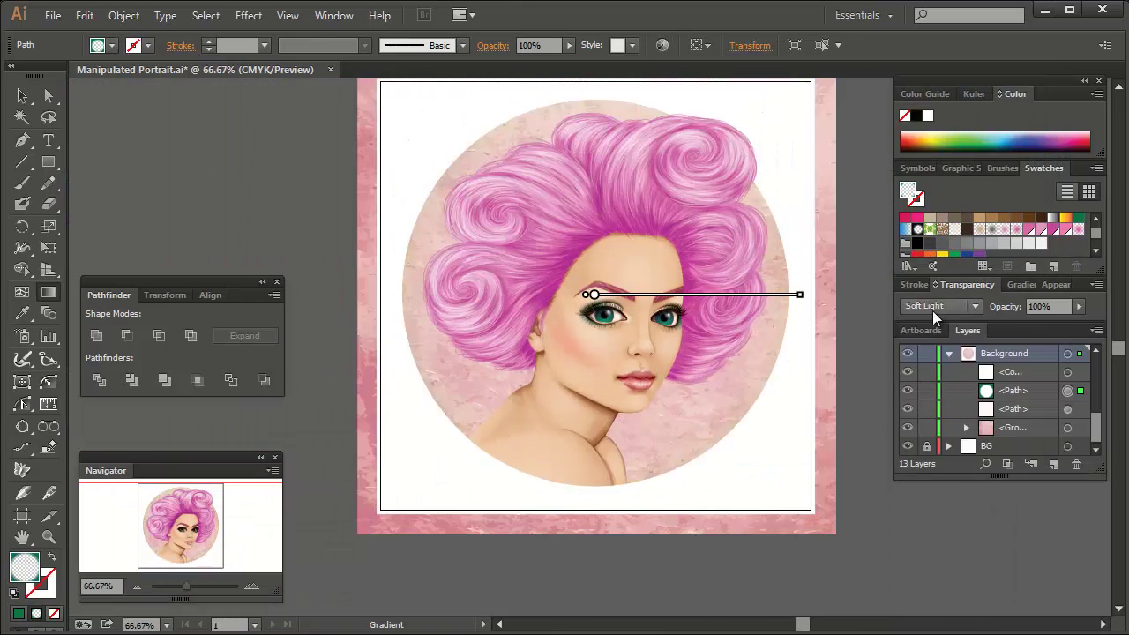
# Step: Try several blending modes on the green vignette and settle on Hue at 100% opacity
pyautogui.click(940, 306)
pyautogui.click(935, 607)
pyautogui.moveTo(1077, 307); pyautogui.dragTo(1049, 319)
pyautogui.click(947, 306)
pyautogui.click(937, 367)
pyautogui.click(947, 306)
pyautogui.click(935, 428)
pyautogui.click(935, 469)
pyautogui.click(947, 306)
pyautogui.click(934, 494)
pyautogui.click(940, 305)
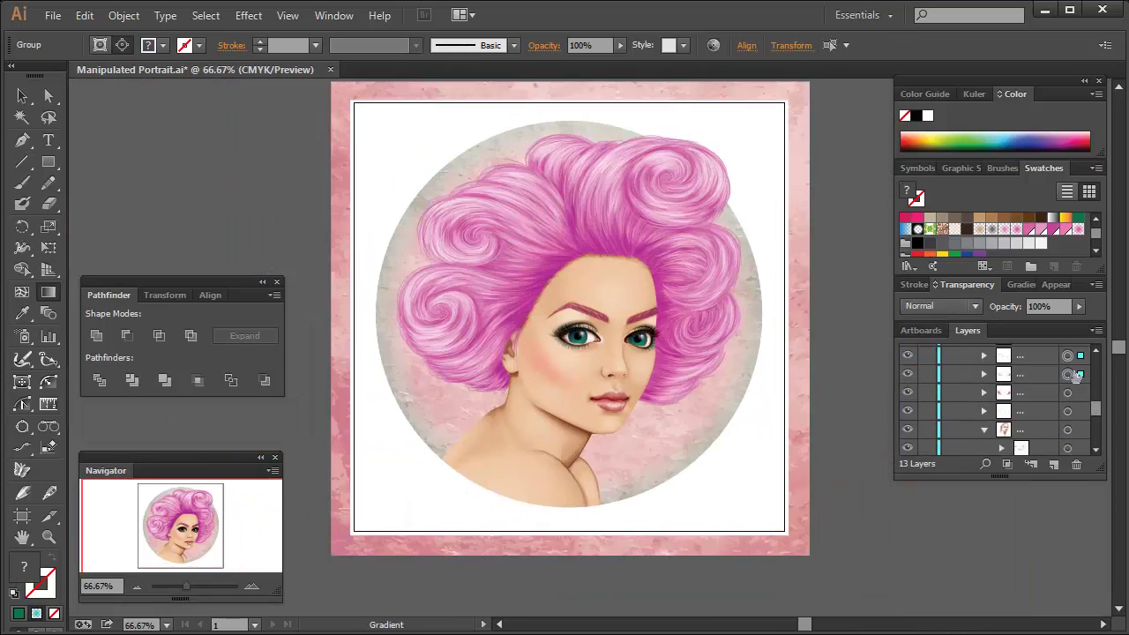
# Step: Recolour the selected eyeshadow groups to magenta tones with Recolor Artwork and darken them to a deep plum
pyautogui.hotkey('ctrl', '+')
pyautogui.hotkey('ctrl', '+')
pyautogui.hotkey('ctrl', '+')
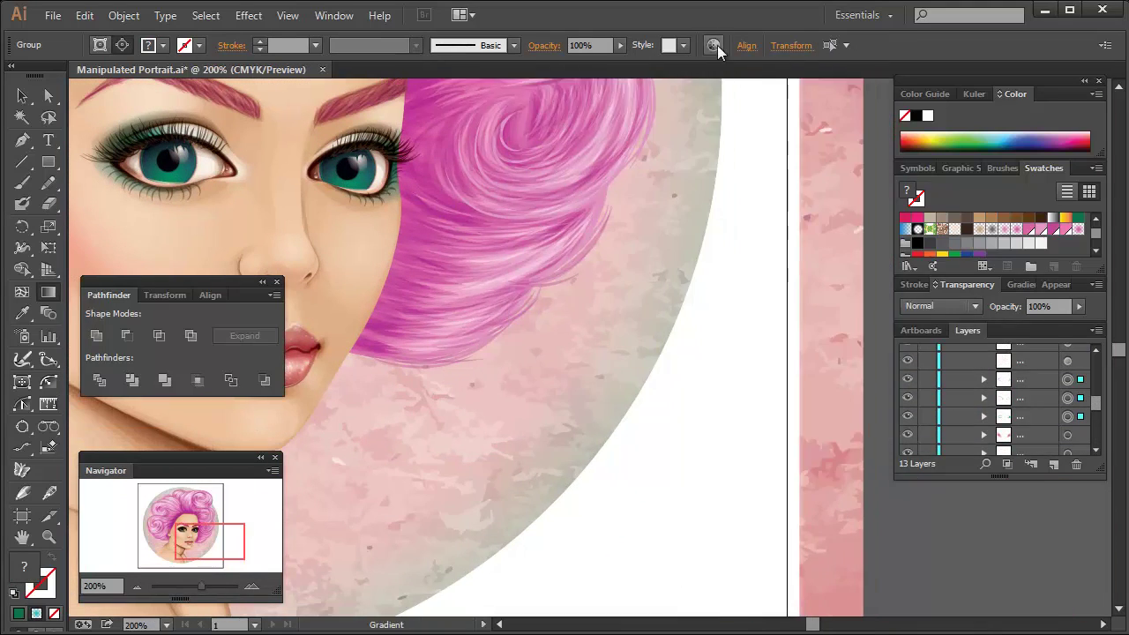
pyautogui.click(712, 45)
pyautogui.moveTo(547, 335); pyautogui.dragTo(705, 352)
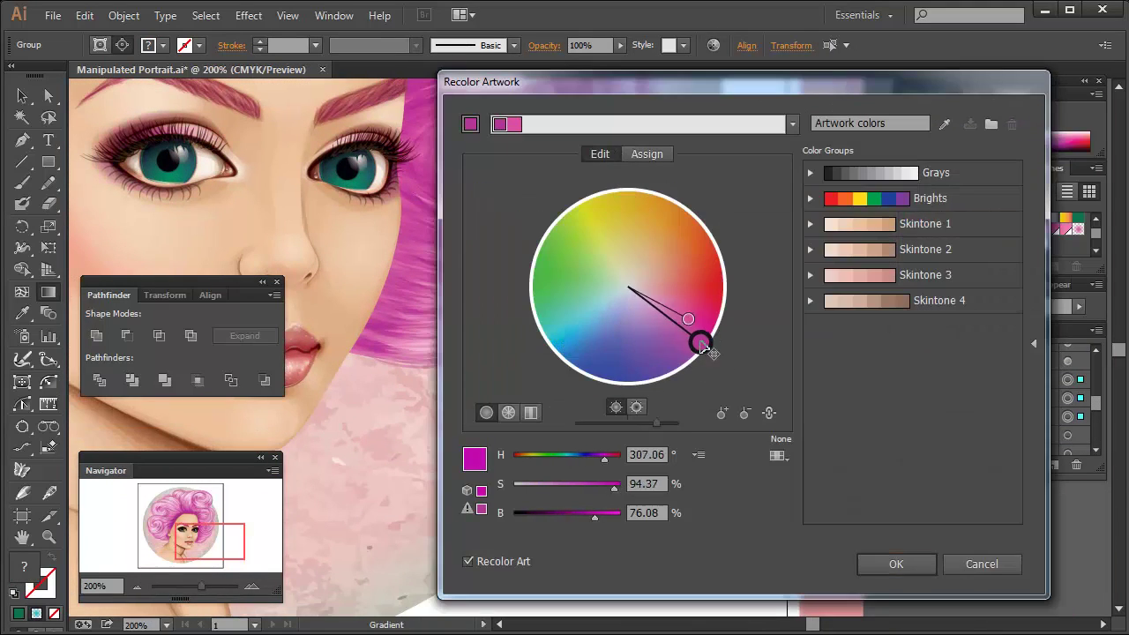
pyautogui.moveTo(655, 422); pyautogui.dragTo(594, 422)
pyautogui.moveTo(701, 344)
pyautogui.mouseDown()
pyautogui.moveTo(677, 338)
pyautogui.moveTo(600, 357)
pyautogui.moveTo(685, 361)
pyautogui.moveTo(703, 345)
pyautogui.mouseUp()
pyautogui.moveTo(593, 422)
pyautogui.mouseDown()
pyautogui.moveTo(573, 421)
pyautogui.moveTo(596, 420)
pyautogui.mouseUp()
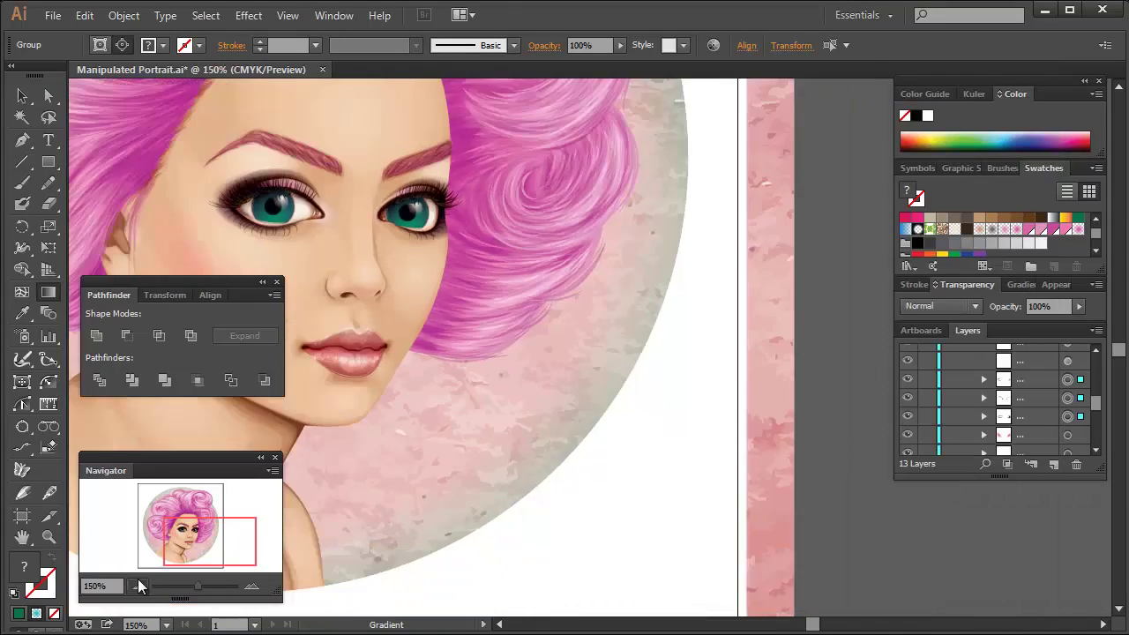
# Step: Extend the vignette's radial gradient inward so the green tint covers most of the circular background
pyautogui.click(139, 586)
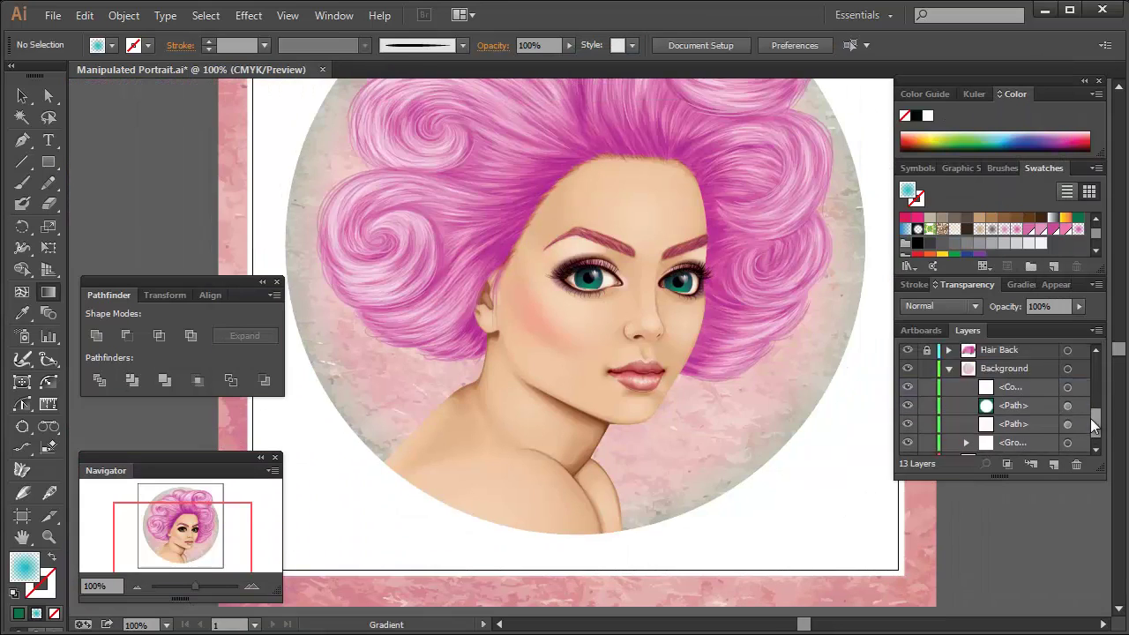
pyautogui.moveTo(572, 245); pyautogui.dragTo(881, 245)
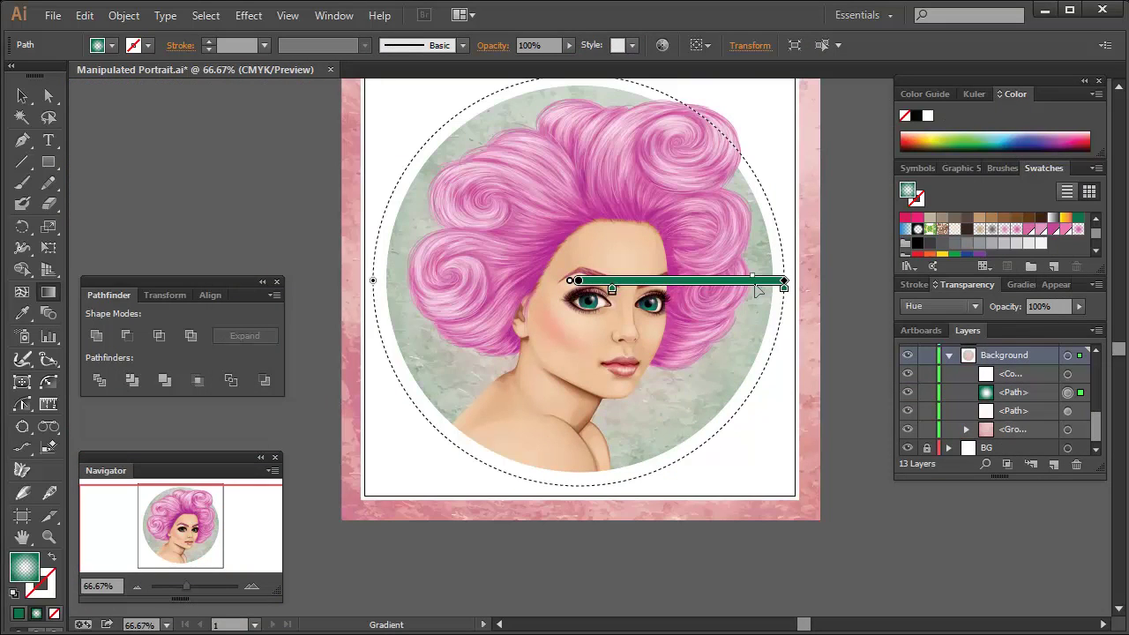
pyautogui.scroll(5, 1032, 397)
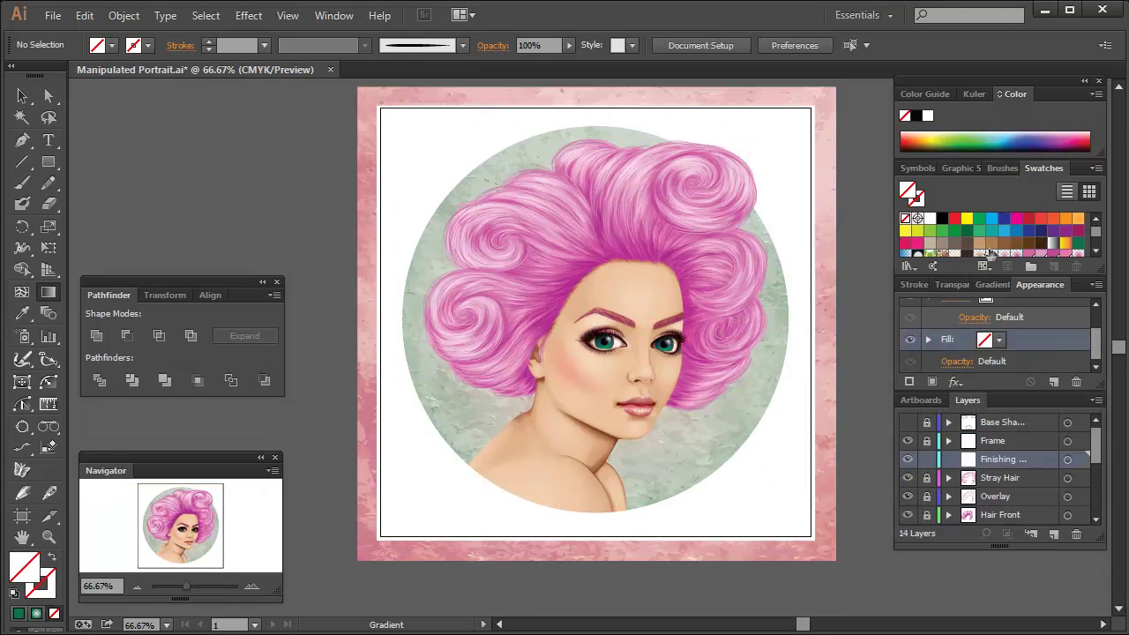
# Step: Draw a small circle beside the eye on the Finishing layer with a soft-edged brown radial gradient, moving the inner stop to about 88%
pyautogui.click(251, 586)
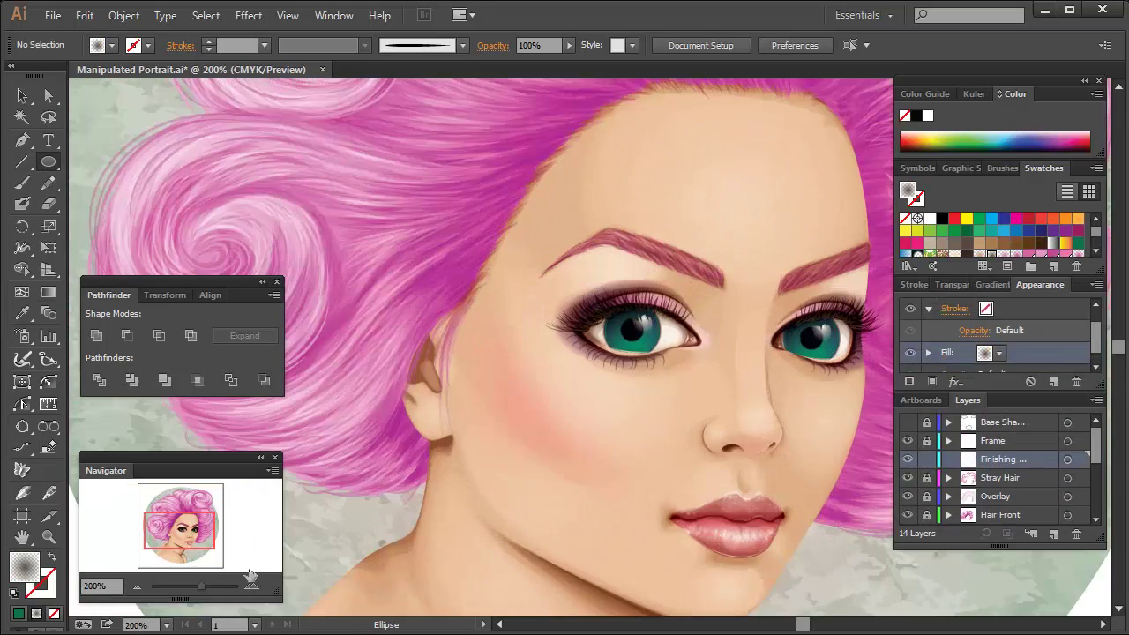
pyautogui.click(252, 583)
pyautogui.moveTo(510, 351); pyautogui.dragTo(546, 377)
pyautogui.click(251, 586)
pyautogui.click(1002, 284)
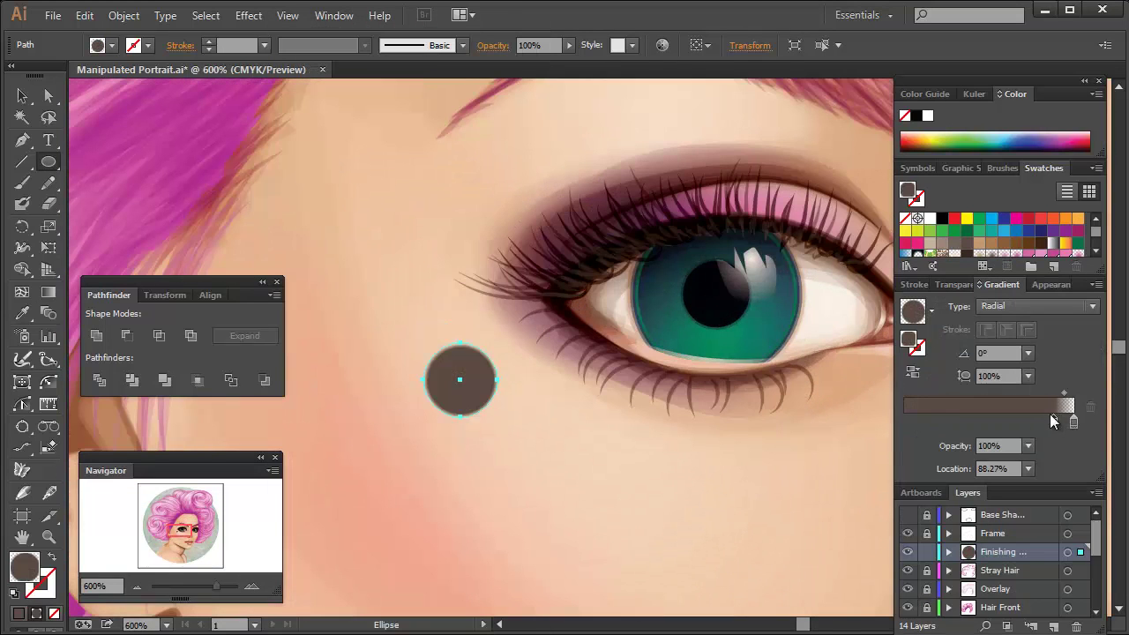
# Step: Set the brown circle to Multiply, squeeze it into an upright oval, and layer a slightly smaller duplicate over it
pyautogui.click(953, 283)
pyautogui.press('e')
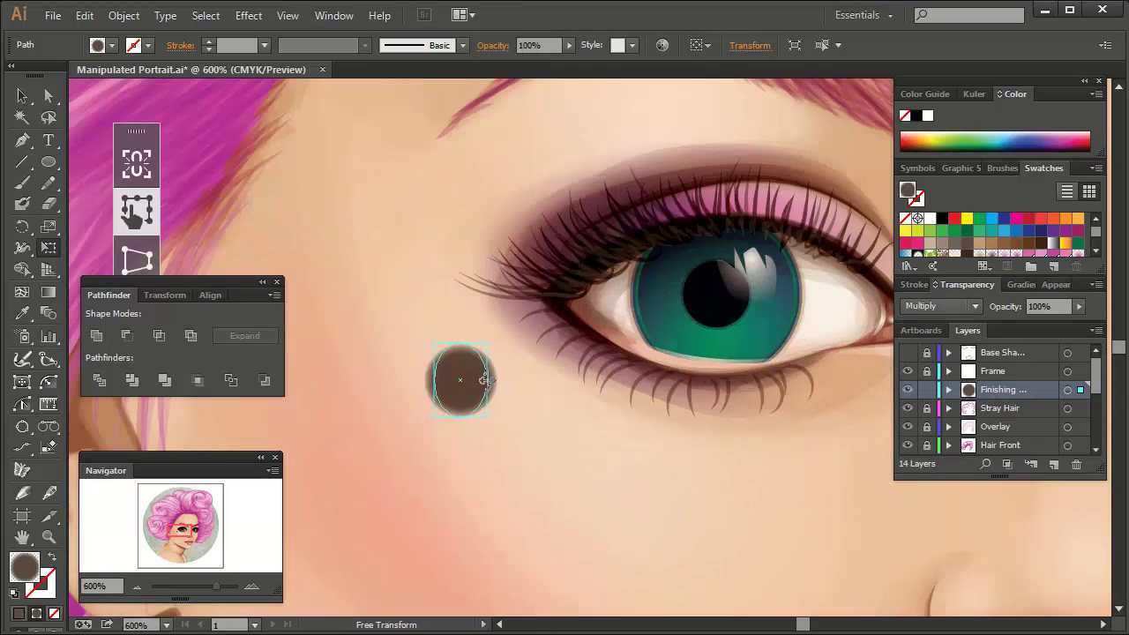
pyautogui.moveTo(467, 377); pyautogui.dragTo(467, 386)
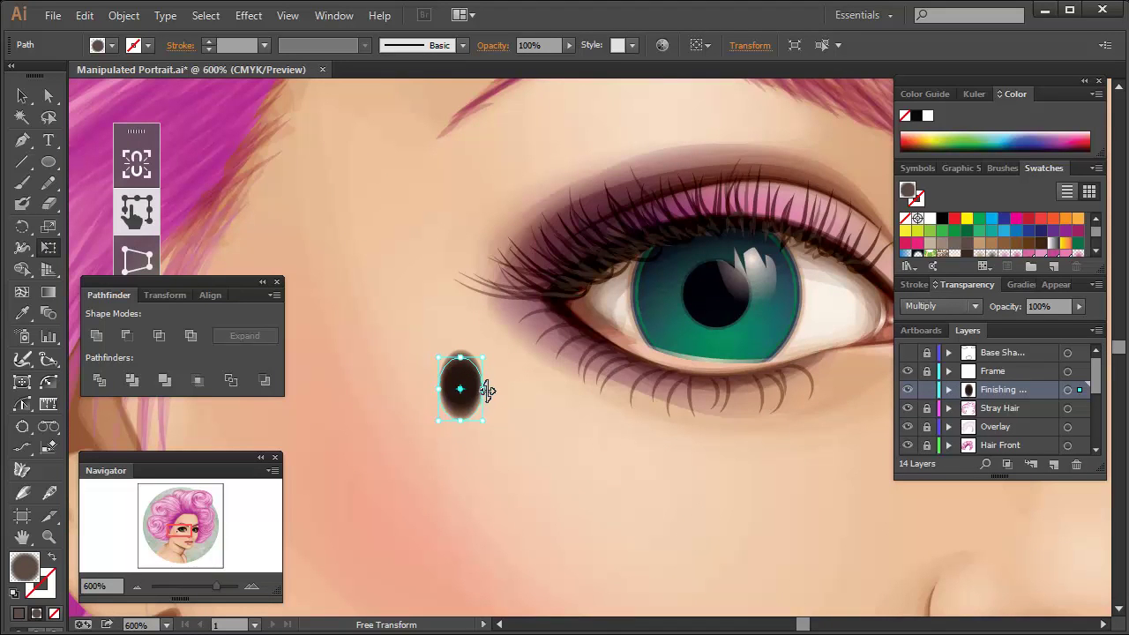
# Step: Select both oval paths in the Finishing layer, set their opacity to 70%, and deselect them
pyautogui.click(948, 390)
pyautogui.keyDown('shift'); pyautogui.click(1067, 426); pyautogui.keyUp('shift')
pyautogui.moveTo(1078, 307); pyautogui.dragTo(1056, 327)
pyautogui.hotkey('ctrl', 'shift', 'a')
# Step: Duplicate an oval of the beauty mark in front, shrink the copy inside the existing ovals, and deselect it
pyautogui.click(137, 586)
pyautogui.click(137, 586)
pyautogui.click(137, 587)
pyautogui.moveTo(423, 240); pyautogui.dragTo(582, 320)
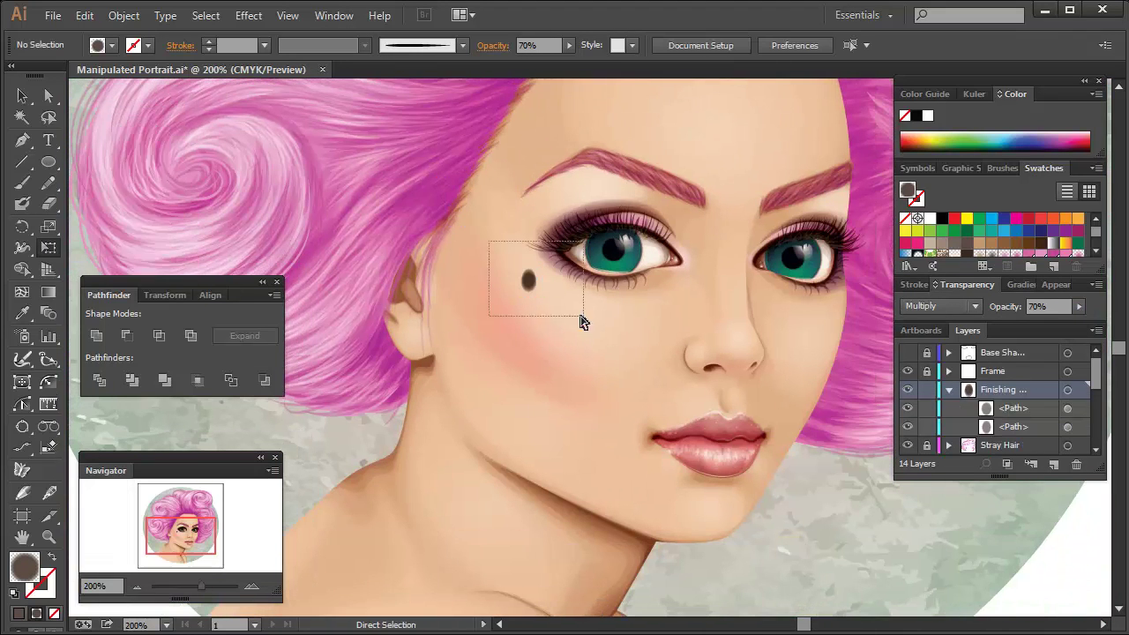
pyautogui.keyDown('shift'); pyautogui.click(1067, 427); pyautogui.keyUp('shift')
pyautogui.hotkey('ctrl', 'c')
pyautogui.hotkey('ctrl', 'f')
pyautogui.click(251, 587)
pyautogui.moveTo(585, 267); pyautogui.dragTo(570, 267)
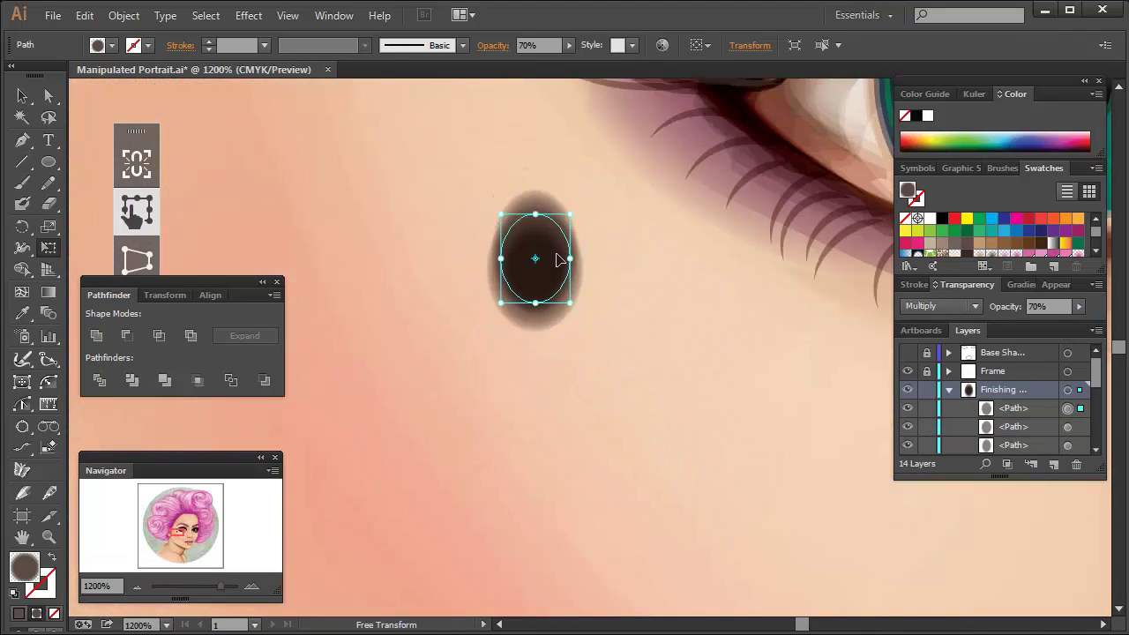
pyautogui.hotkey('ctrl', 'shift', 'a')
# Step: Select the beauty mark's three ovals together, rotate them to a diagonal tilt on the cheek, and deselect them
pyautogui.click(140, 585)
pyautogui.click(139, 585)
pyautogui.click(138, 586)
pyautogui.click(138, 586)
pyautogui.click(137, 587)
pyautogui.moveTo(511, 221); pyautogui.dragTo(554, 294)
pyautogui.click(251, 586)
pyautogui.click(251, 587)
pyautogui.moveTo(581, 291); pyautogui.dragTo(570, 290)
pyautogui.click(144, 582)
pyautogui.click(144, 582)
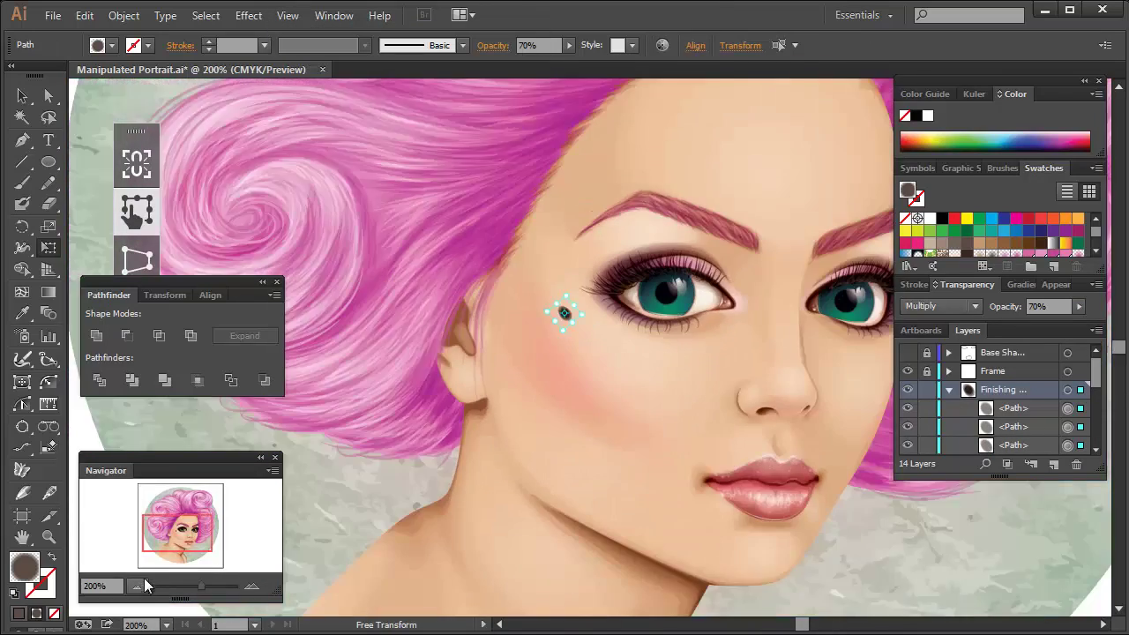
pyautogui.click(147, 587)
pyautogui.moveTo(145, 535); pyautogui.dragTo(137, 525)
pyautogui.hotkey('ctrl', 'shift', 'a')
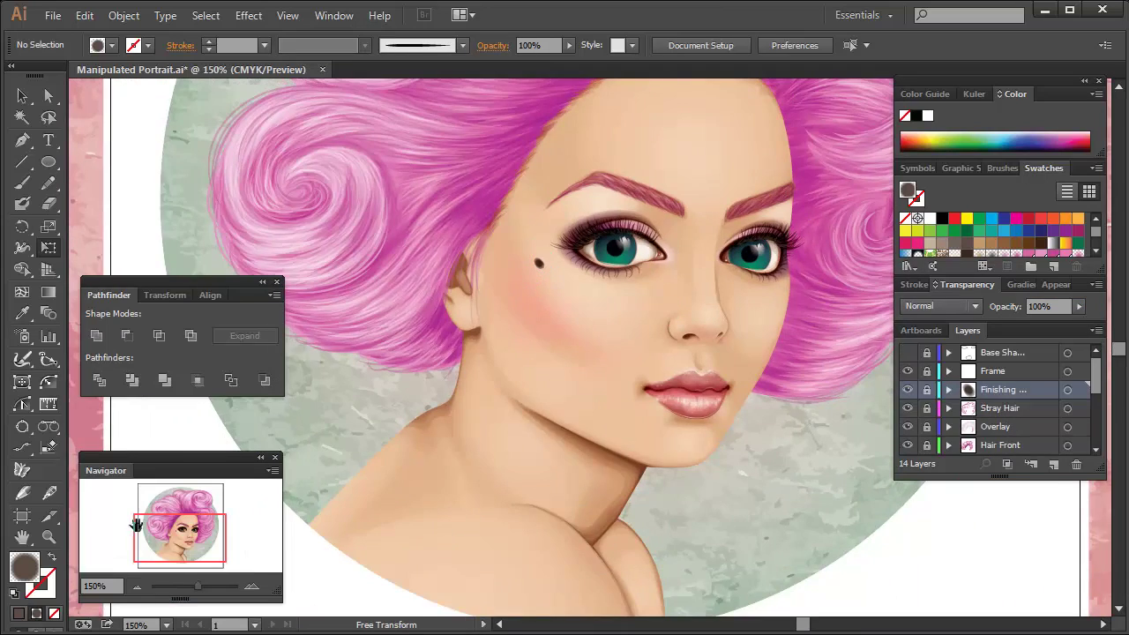
pyautogui.hotkey('ctrl', '-')
pyautogui.hotkey('ctrl', '-')
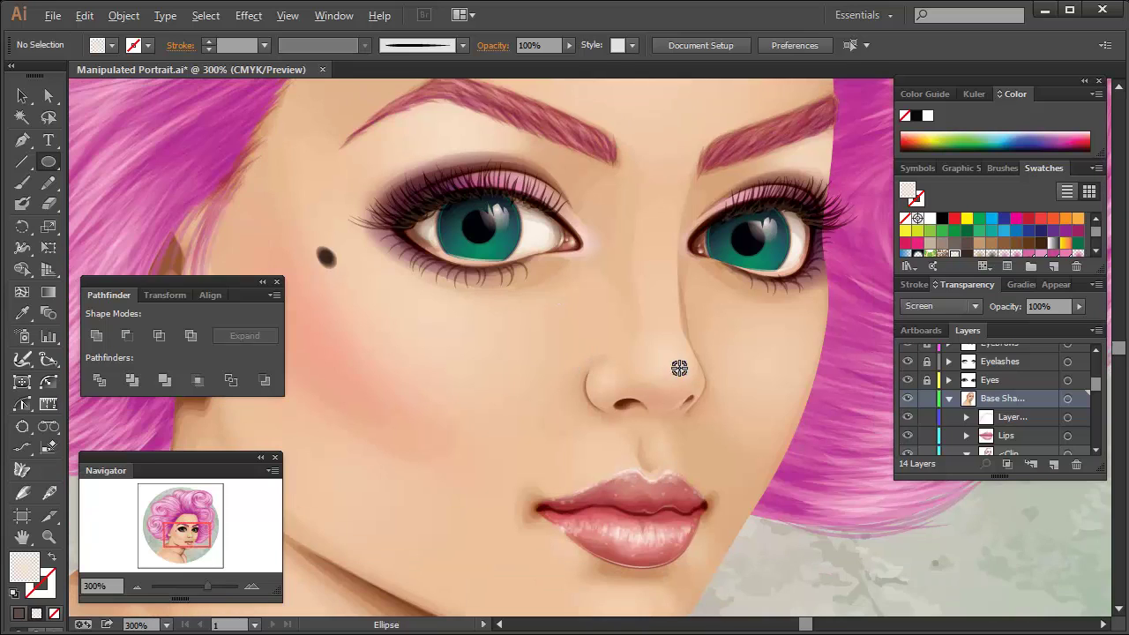
# Step: Draw a small circular highlight on the nose tip with the pale radial gradient in Screen mode, and show the selection edges
pyautogui.moveTo(672, 371); pyautogui.dragTo(697, 399)
pyautogui.press('g')
pyautogui.click(288, 15)
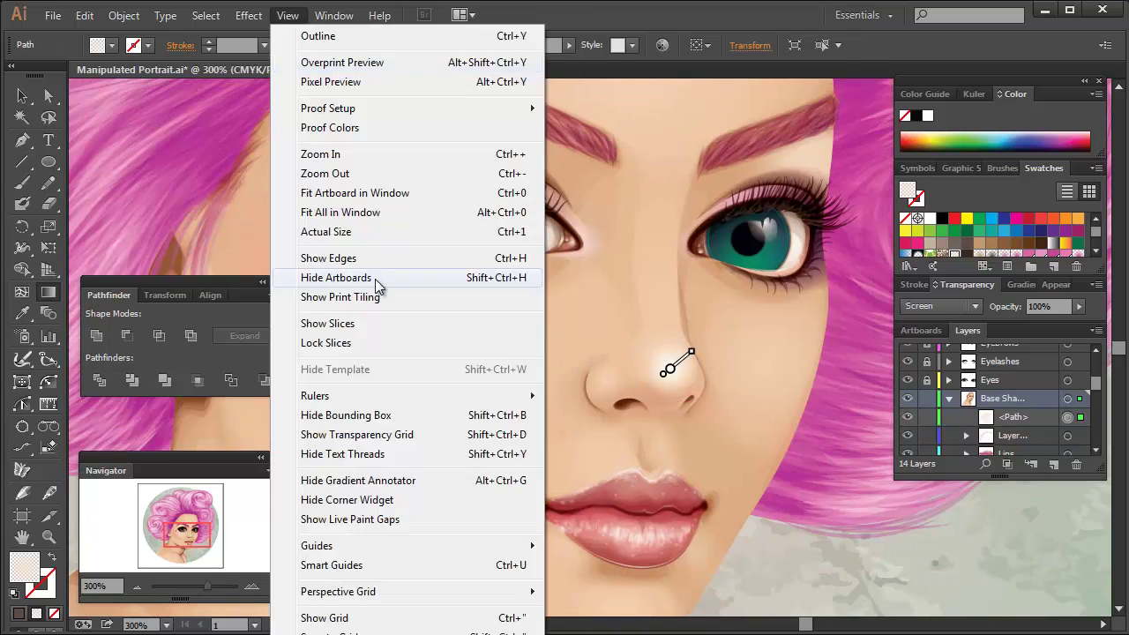
pyautogui.click(653, 388)
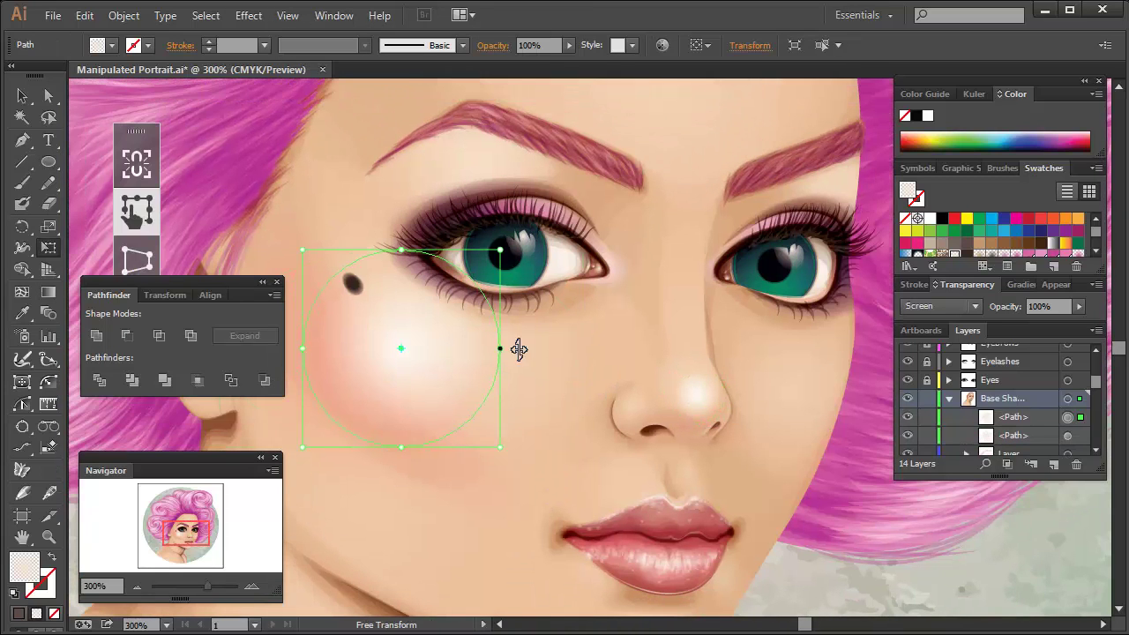
# Step: Squeeze and tilt the large highlight circle over the cheek beneath the beauty mark, and place a rotated duplicate on the opposite cheek
pyautogui.moveTo(517, 347); pyautogui.dragTo(586, 256)
pyautogui.scroll(-1, 540, 268)
pyautogui.hotkey('ctrl', 'c')
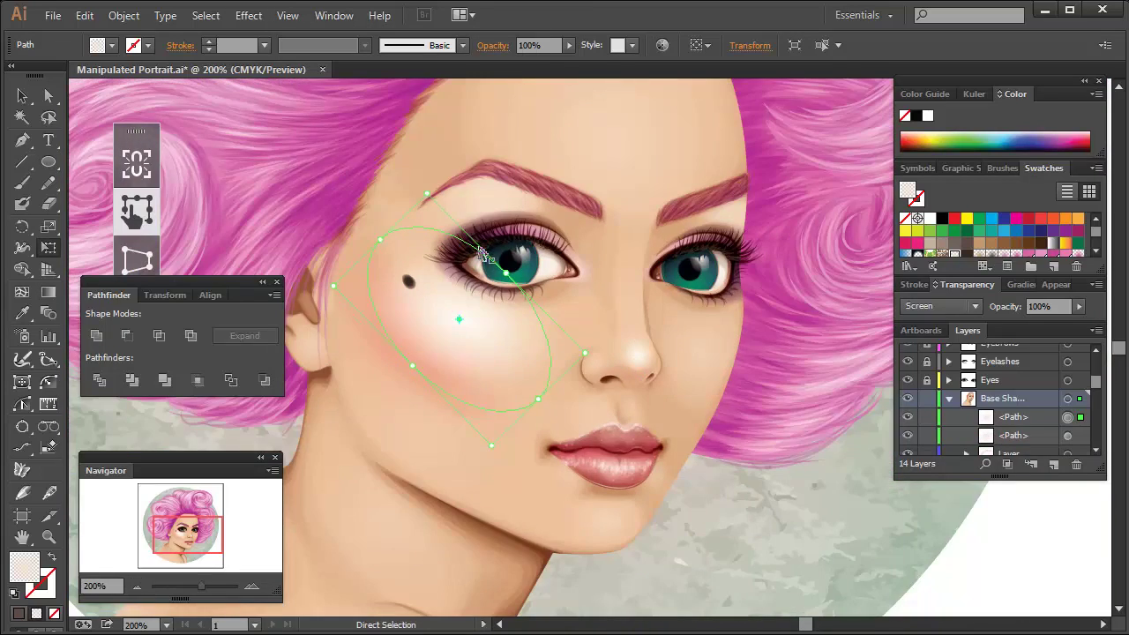
pyautogui.hotkey('ctrl', 'f')
pyautogui.moveTo(482, 254); pyautogui.dragTo(759, 287)
pyautogui.moveTo(836, 423); pyautogui.dragTo(851, 256)
# Step: Duplicate the cheek highlight onto the forehead, rotating it nearly level and fitting its height between the hairline and eyebrows
pyautogui.moveTo(616, 133); pyautogui.dragTo(619, 258)
pyautogui.hotkey('ctrl', 'c')
pyautogui.hotkey('ctrl', 'f')
pyautogui.moveTo(776, 450); pyautogui.dragTo(630, 258)
pyautogui.moveTo(692, 146); pyautogui.dragTo(748, 212)
pyautogui.press('g')
pyautogui.press('e')
pyautogui.moveTo(639, 341); pyautogui.dragTo(639, 351)
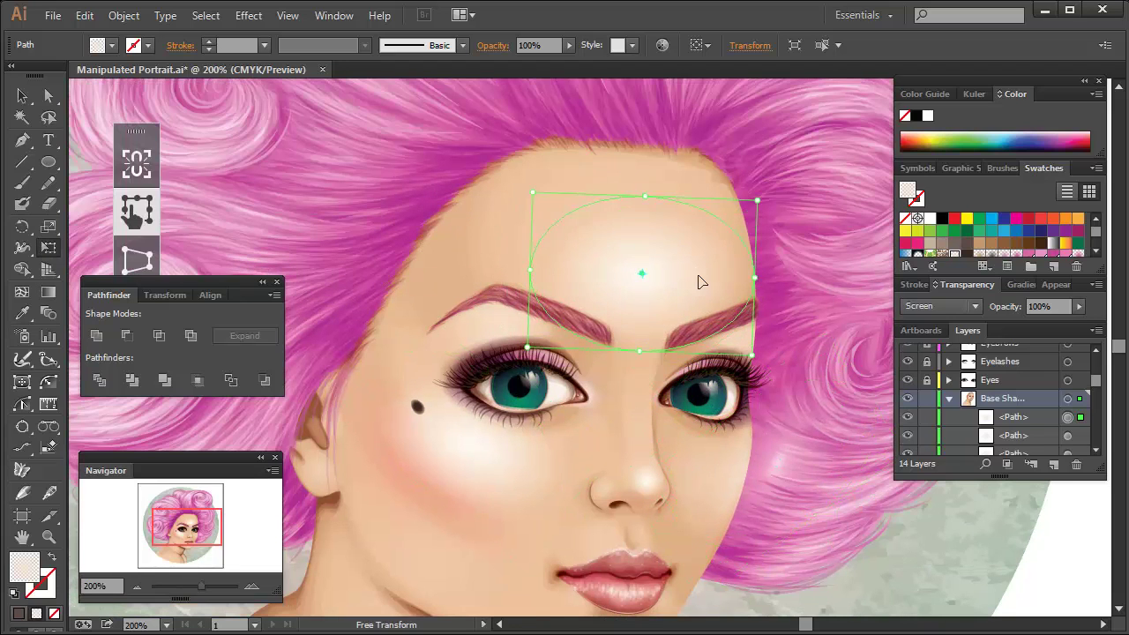
# Step: Draw a small highlight circle on the chin and a large one on the shoulder with the same Screen gradient
pyautogui.moveTo(618, 423); pyautogui.dragTo(668, 185)
pyautogui.click(49, 163)
pyautogui.moveTo(669, 410); pyautogui.dragTo(702, 378)
pyautogui.moveTo(703, 367)
pyautogui.mouseDown()
pyautogui.moveTo(731, 294)
pyautogui.moveTo(780, 246)
pyautogui.mouseUp()
pyautogui.moveTo(482, 484); pyautogui.dragTo(595, 441)
pyautogui.moveTo(583, 444)
pyautogui.mouseDown()
pyautogui.moveTo(632, 397)
pyautogui.moveTo(542, 591)
pyautogui.mouseUp()
# Step: Select the skin highlight paths together in the face's base layer and set their opacity to 40%
pyautogui.moveTo(1095, 380); pyautogui.dragTo(1095, 390)
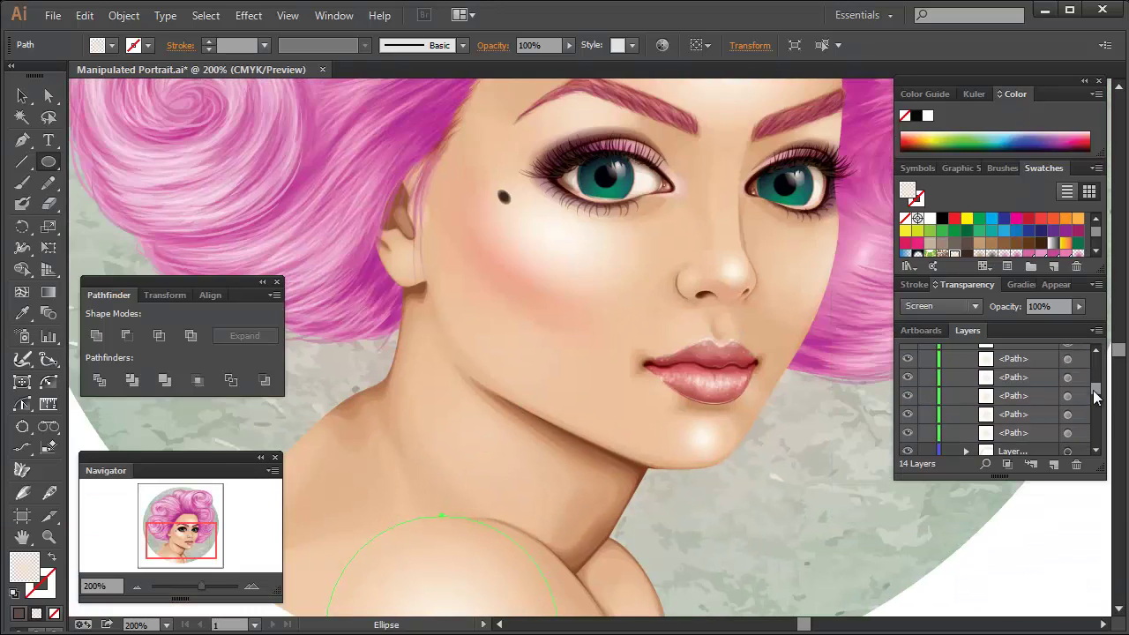
pyautogui.keyDown('shift'); pyautogui.click(1067, 359); pyautogui.keyUp('shift')
pyautogui.keyDown('shift'); pyautogui.click(1067, 377); pyautogui.keyUp('shift')
pyautogui.keyDown('shift'); pyautogui.click(1067, 396); pyautogui.keyUp('shift')
pyautogui.keyDown('shift'); pyautogui.click(1067, 415); pyautogui.keyUp('shift')
pyautogui.moveTo(1079, 307)
pyautogui.mouseDown()
pyautogui.moveTo(1023, 320)
pyautogui.moveTo(1031, 322)
pyautogui.mouseUp()
# Step: Select all six skin highlight paths, group them, move the group lower inside the face's base layer, and deselect it
pyautogui.hotkey('ctrl', '-')
pyautogui.hotkey('ctrl', '-')
pyautogui.click(1067, 396)
pyautogui.press('g')
pyautogui.keyDown('shift'); pyautogui.click(1067, 415); pyautogui.keyUp('shift')
pyautogui.keyDown('shift'); pyautogui.click(1067, 433); pyautogui.keyUp('shift')
pyautogui.keyDown('shift'); pyautogui.click(1067, 377); pyautogui.keyUp('shift')
pyautogui.moveTo(1095, 388); pyautogui.dragTo(1095, 383)
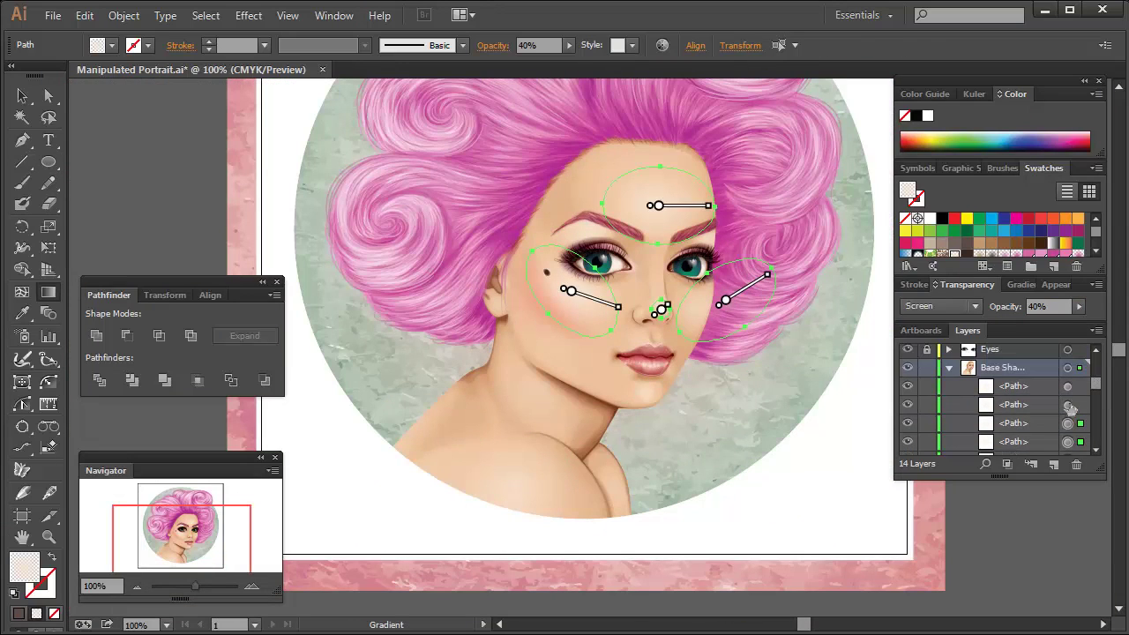
pyautogui.keyDown('shift'); pyautogui.click(1067, 404); pyautogui.keyUp('shift')
pyautogui.keyDown('shift'); pyautogui.click(1067, 385); pyautogui.keyUp('shift')
pyautogui.hotkey('ctrl', 'g')
pyautogui.moveTo(1013, 385); pyautogui.dragTo(1013, 441)
pyautogui.hotkey('ctrl', 'shift', 'a')
pyautogui.hotkey('ctrl', '-')
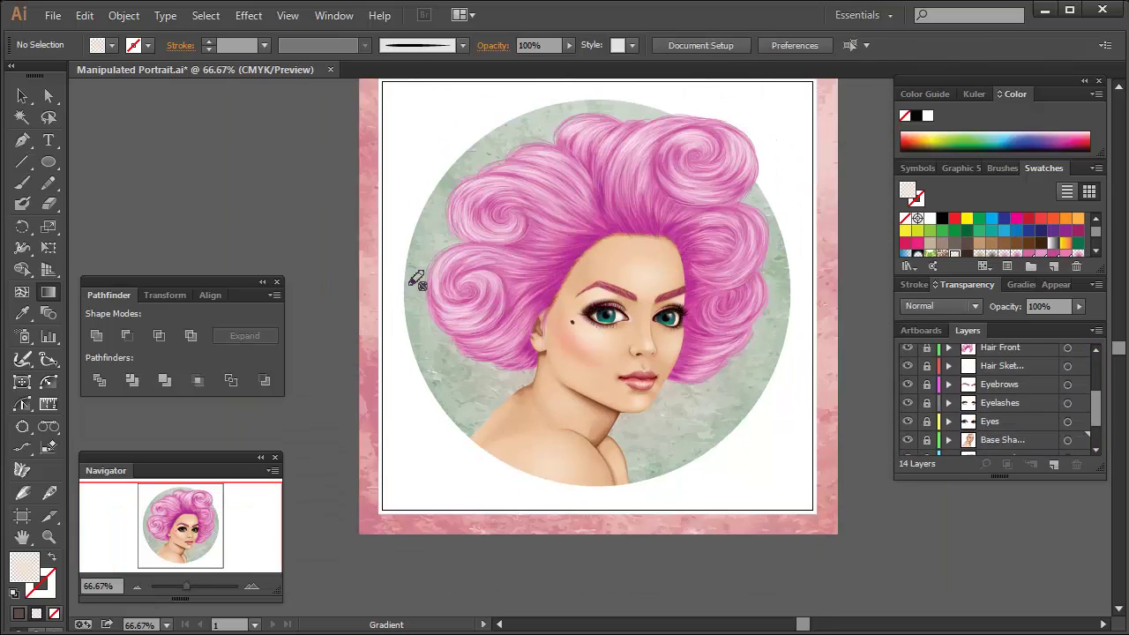
# Step: Set up the Pencil tool with the tan radial gradient swatch as fill, viewing the portrait at 100%
pyautogui.hotkey('ctrl', '1')
pyautogui.press('n')
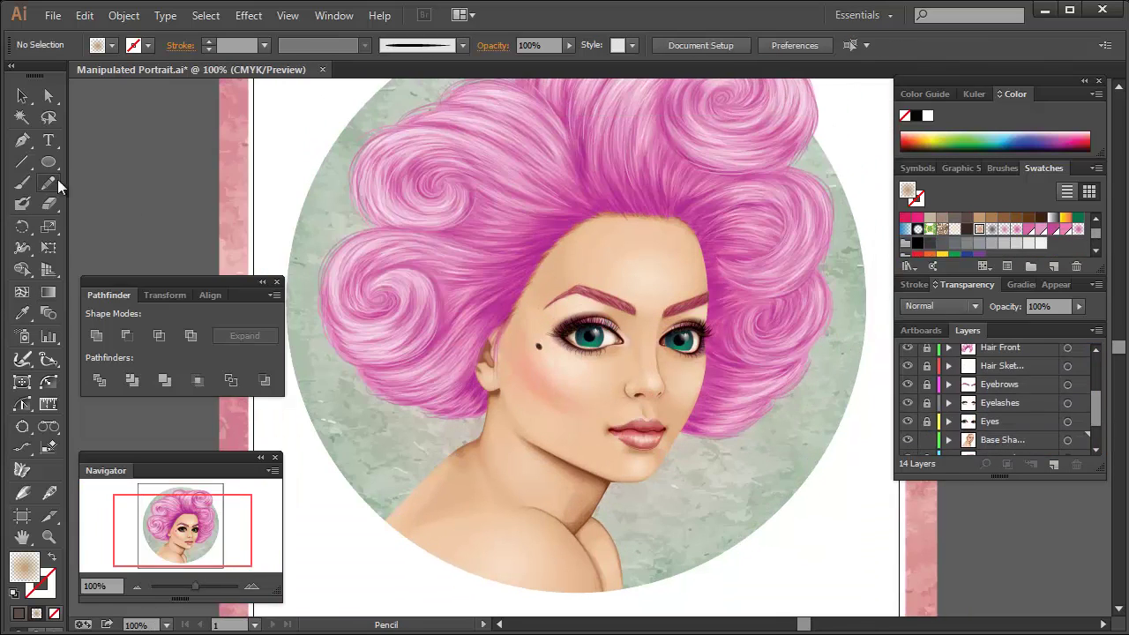